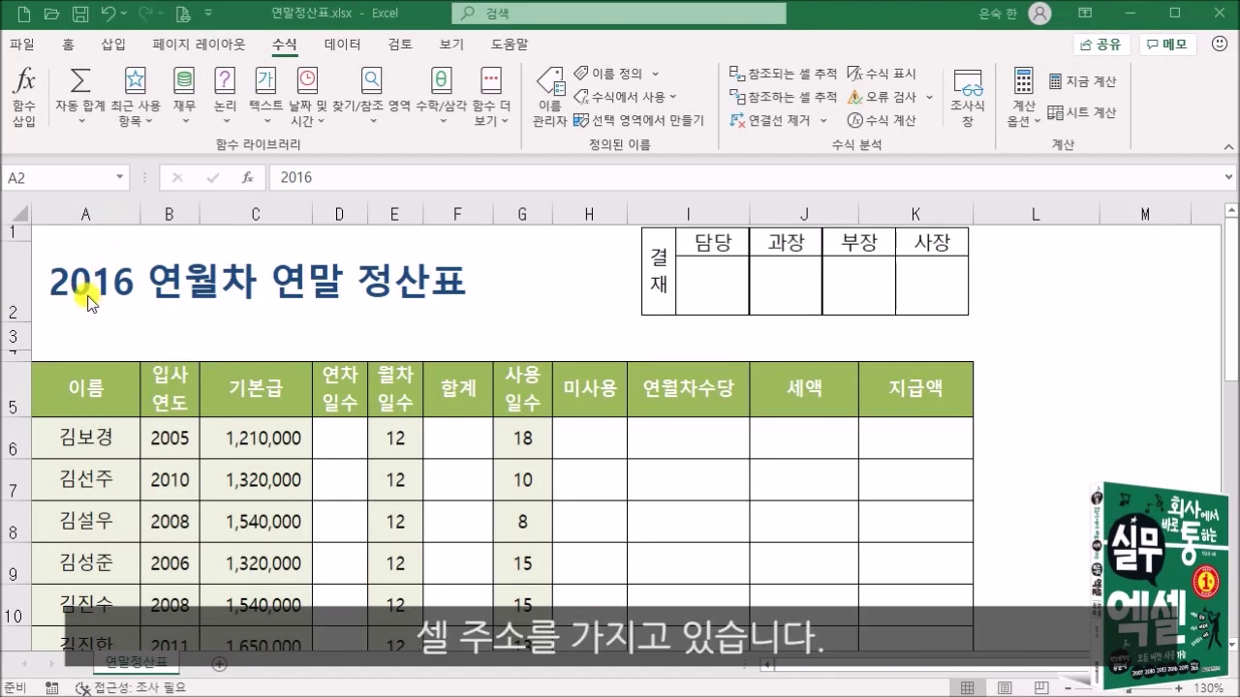
Step: Define the name 현재연도 for cell A2
left_click(109, 284)
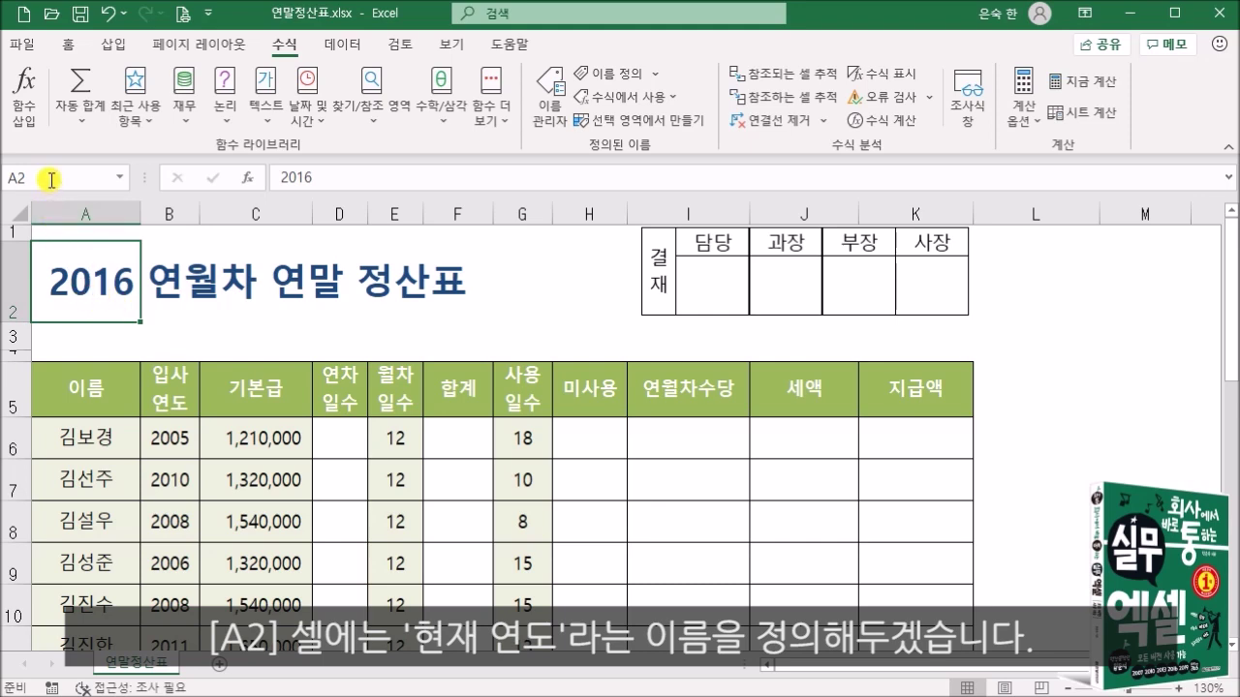
left_click(50, 178)
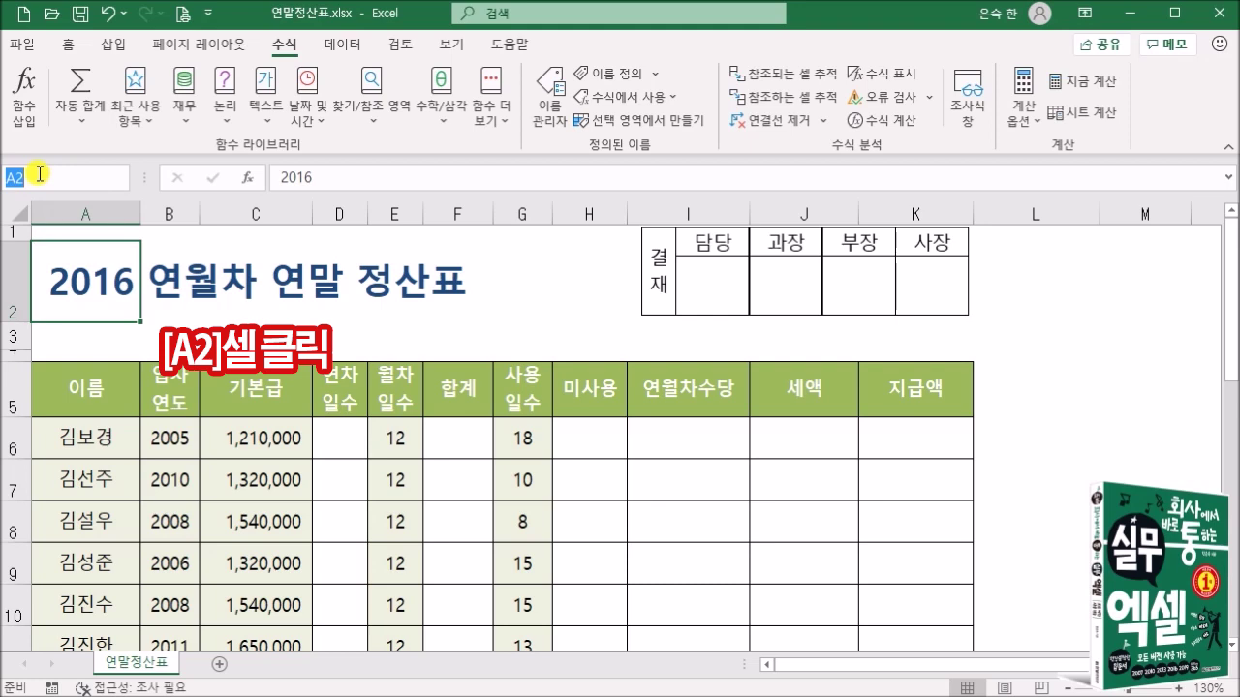
type("ㅎ")
type("재연도")
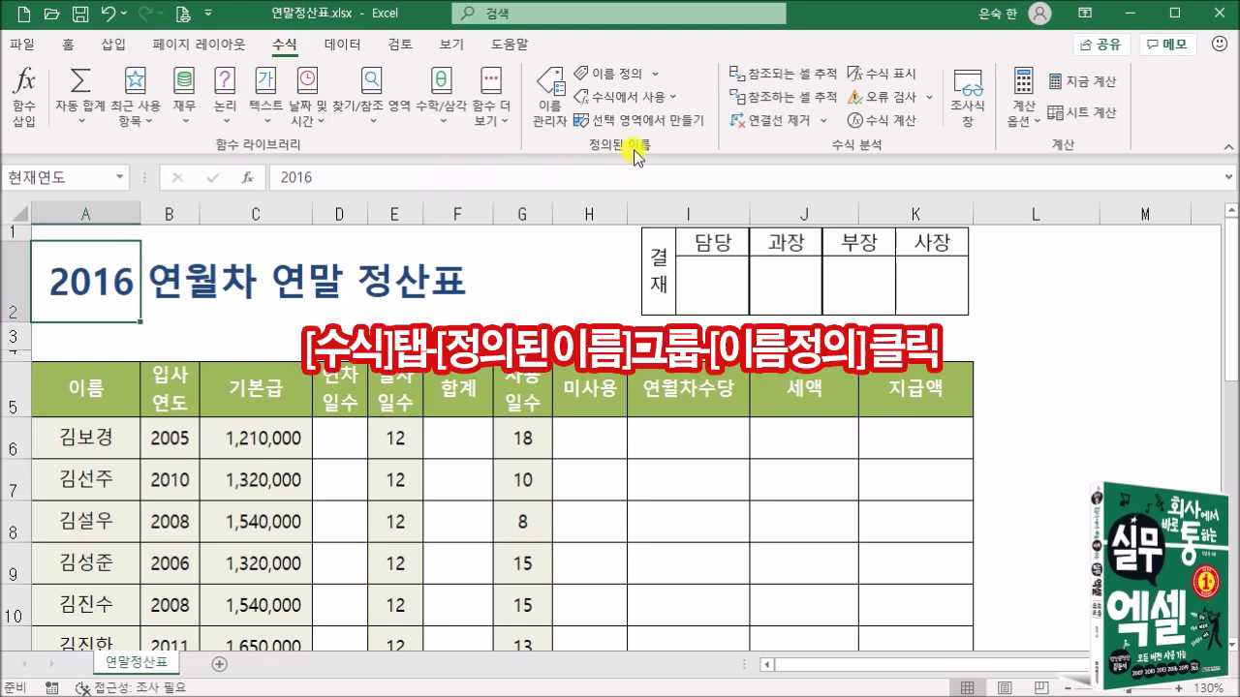
Step: Define a workbook-scoped name 세율 that refers to the constant =0.055
left_click(608, 77)
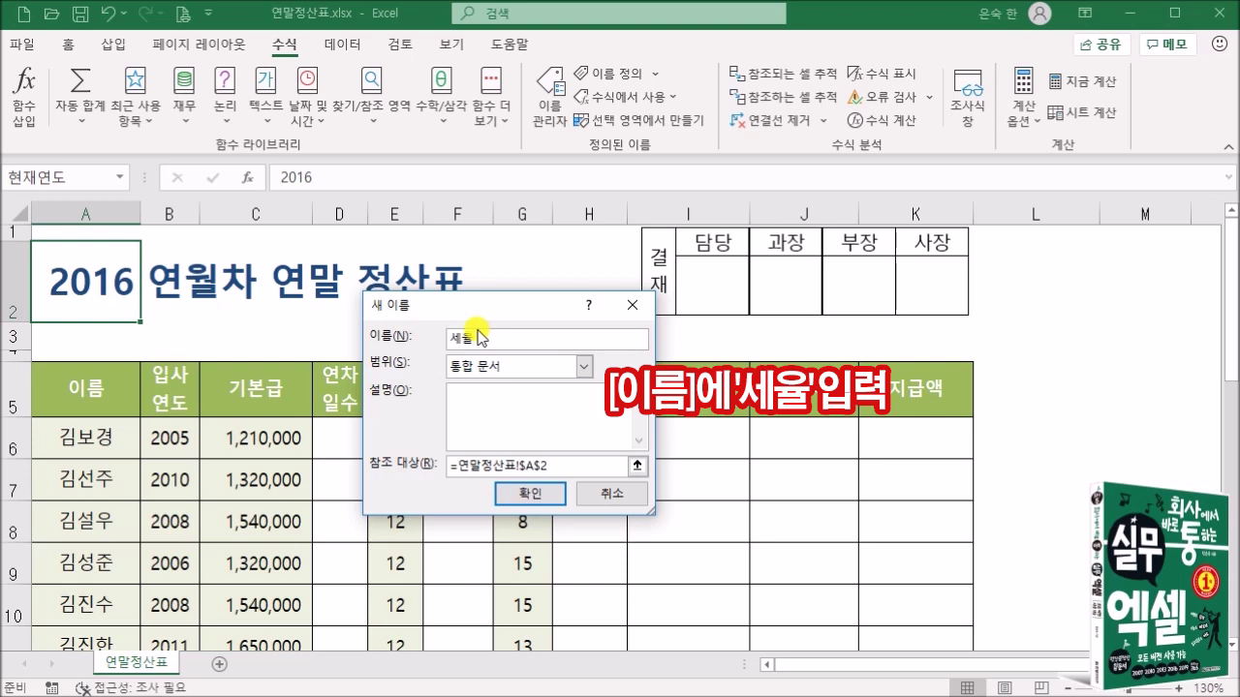
type("율")
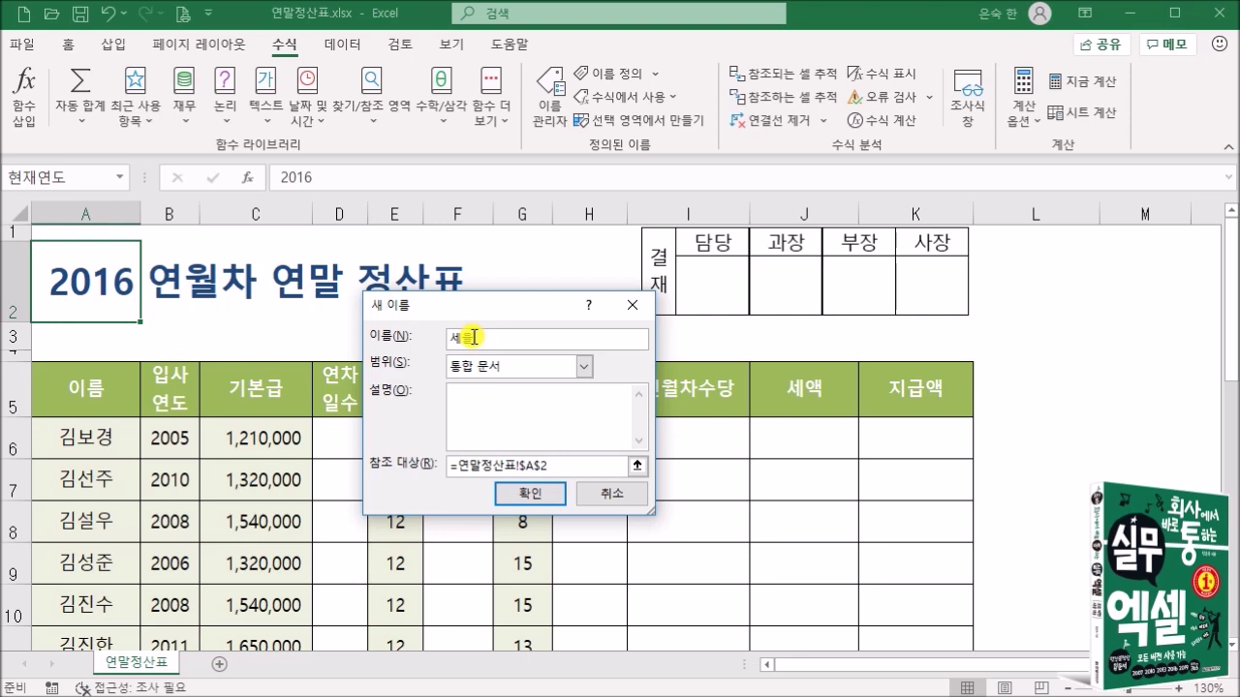
left_click(550, 465)
key("BackSpace")
key("BackSpace")
key("BackSpace")
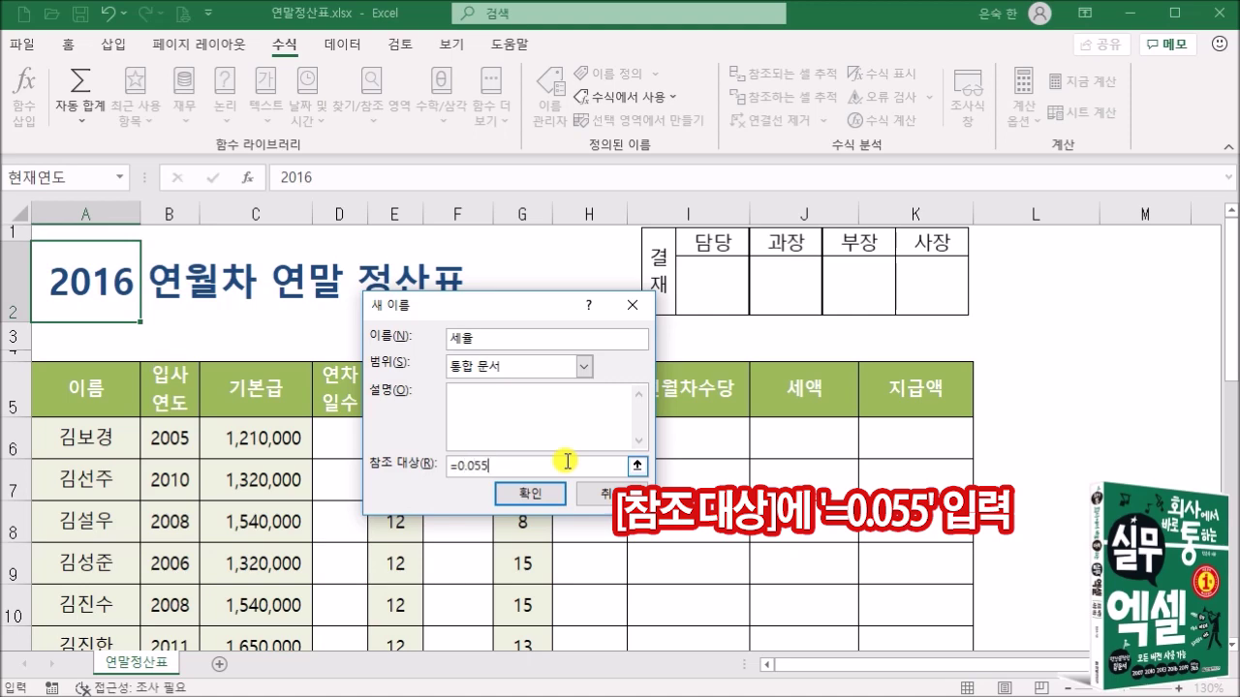
left_click(531, 494)
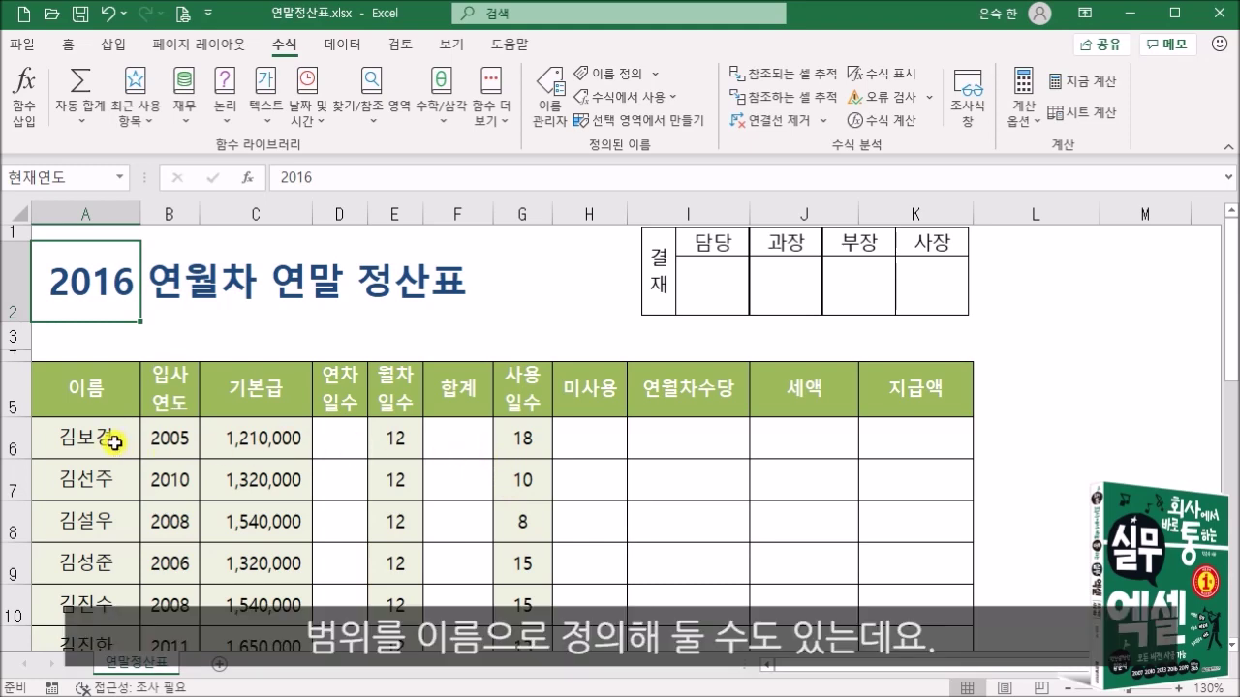
Step: Define the name 이름 for the range A6:A25
left_click_drag(100, 438, 92, 584)
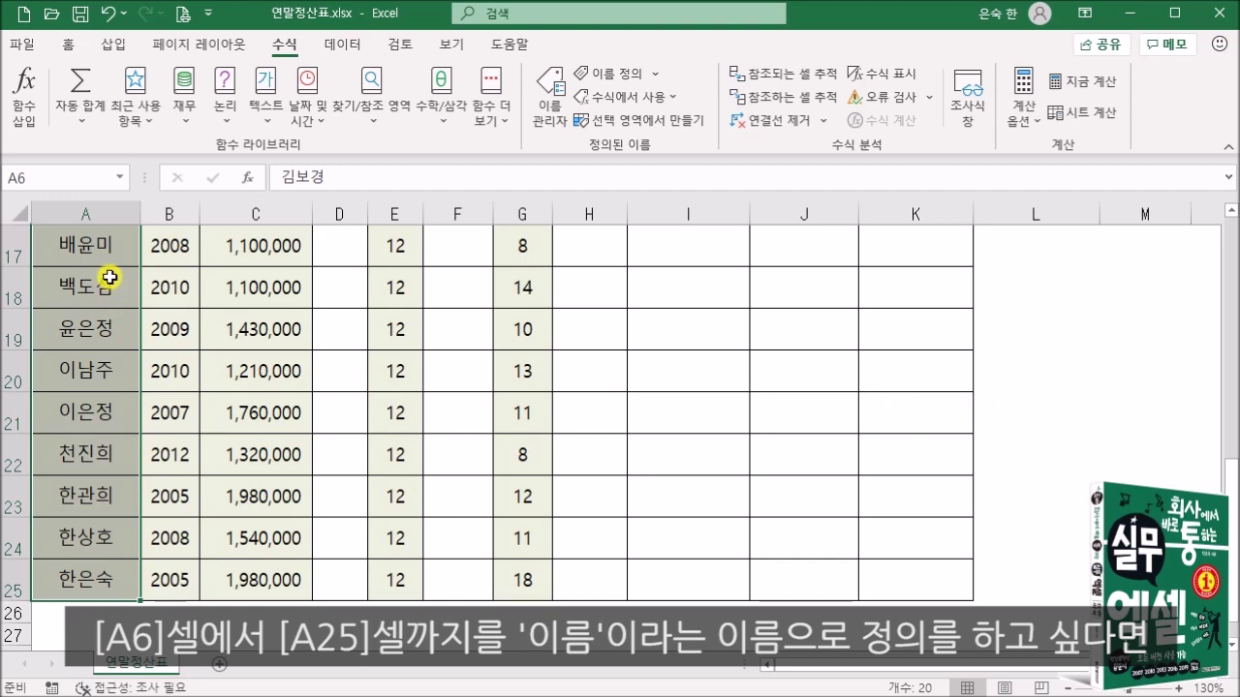
left_click(74, 177)
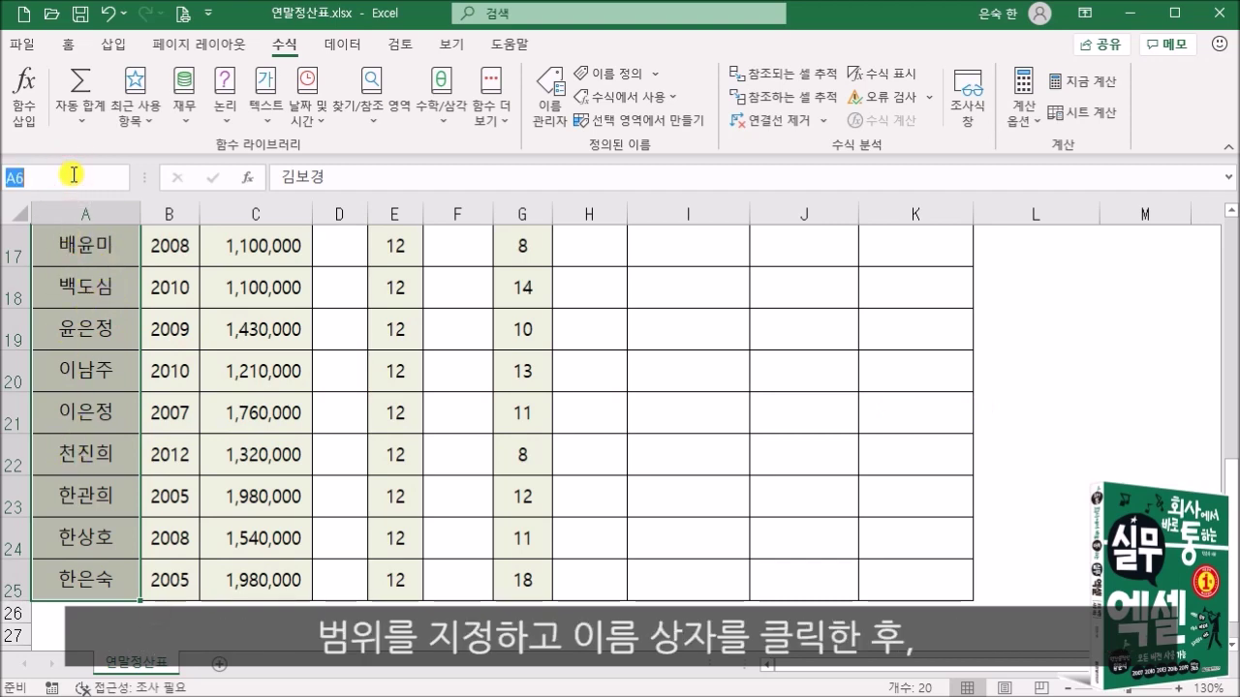
type("이름")
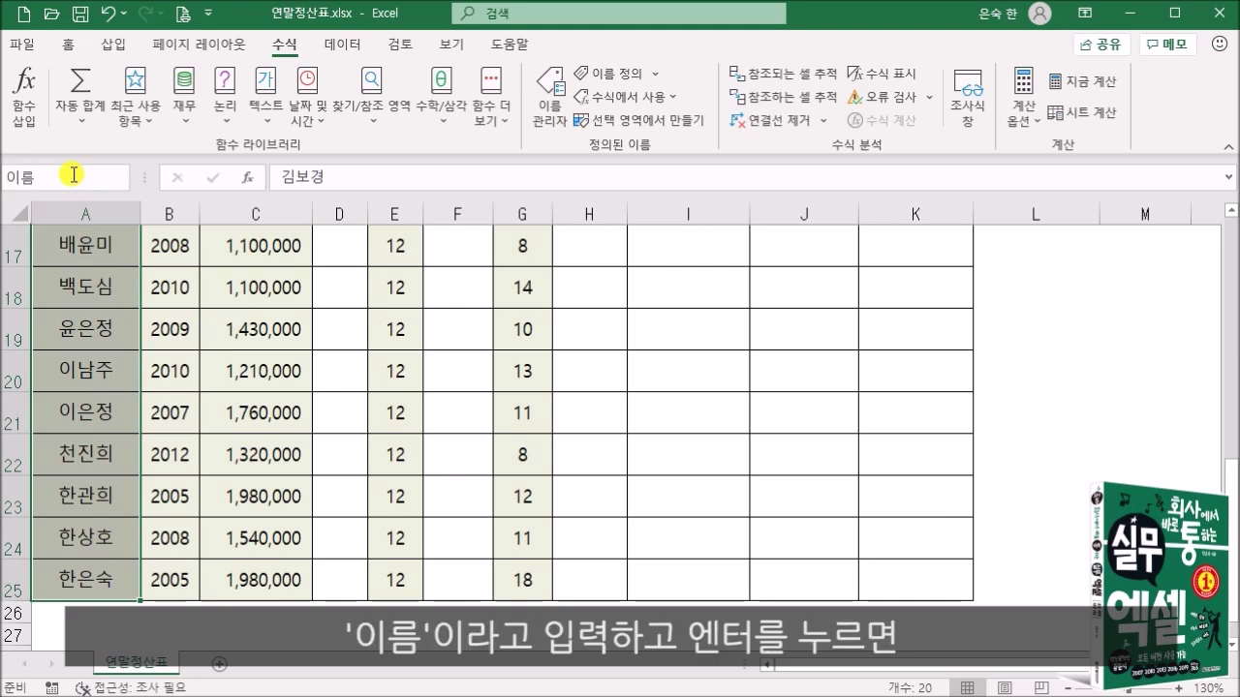
key("Return")
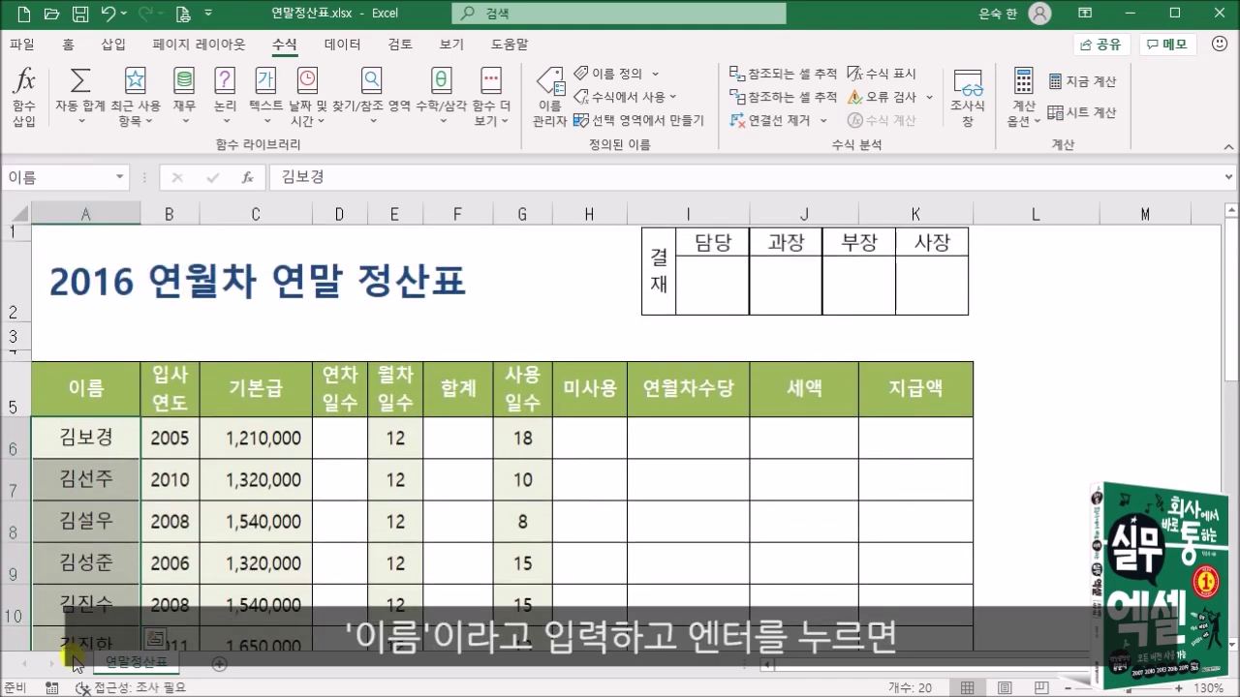
Step: Go to the named ranges 현재연도 and 이름 to check what they cover, and review the list of defined names
left_click(111, 438)
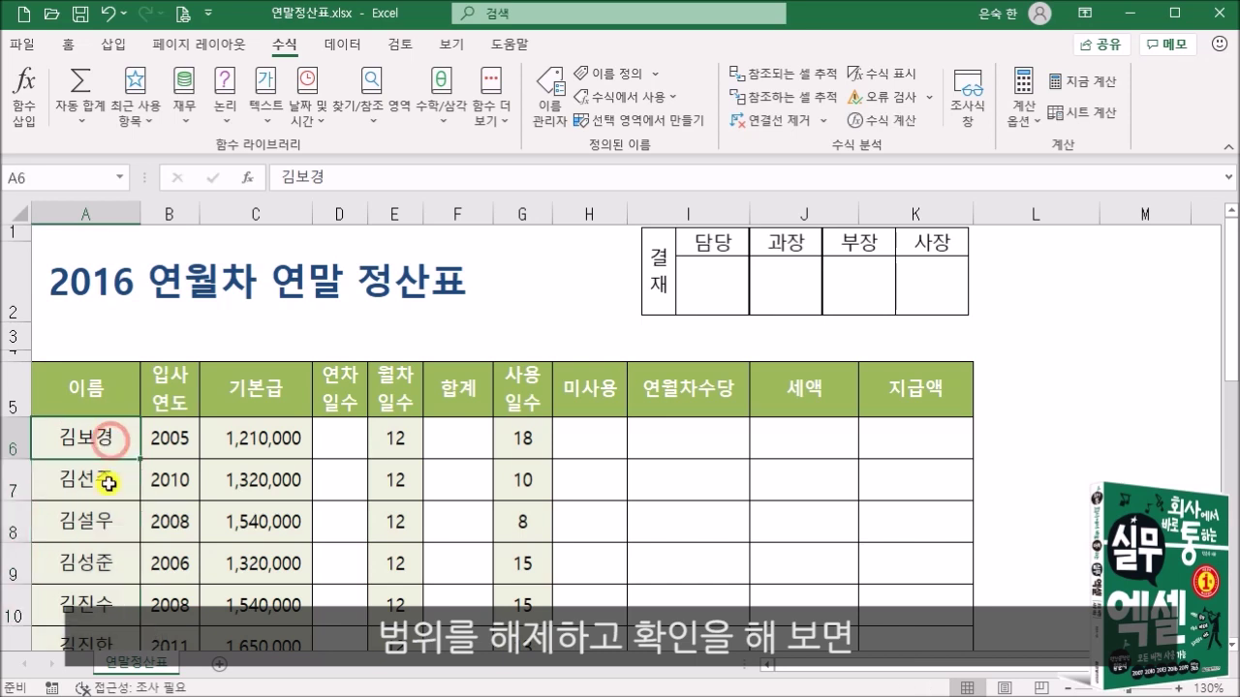
left_click(123, 180)
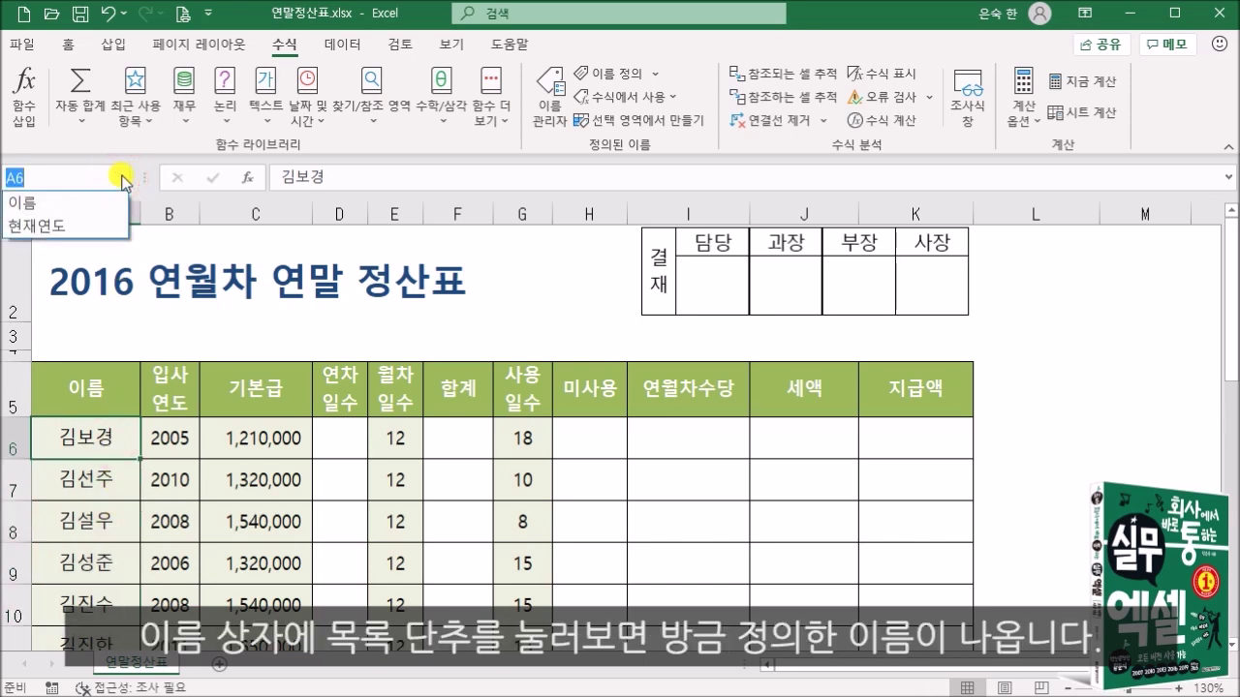
left_click(103, 230)
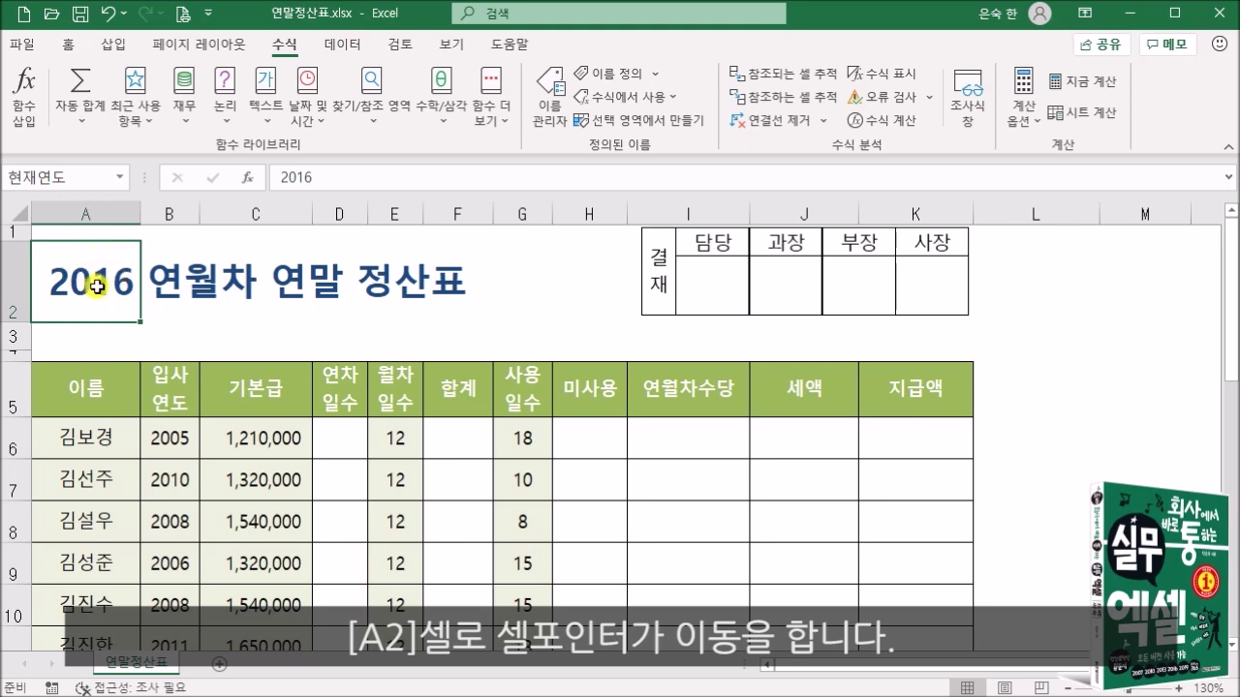
left_click(121, 177)
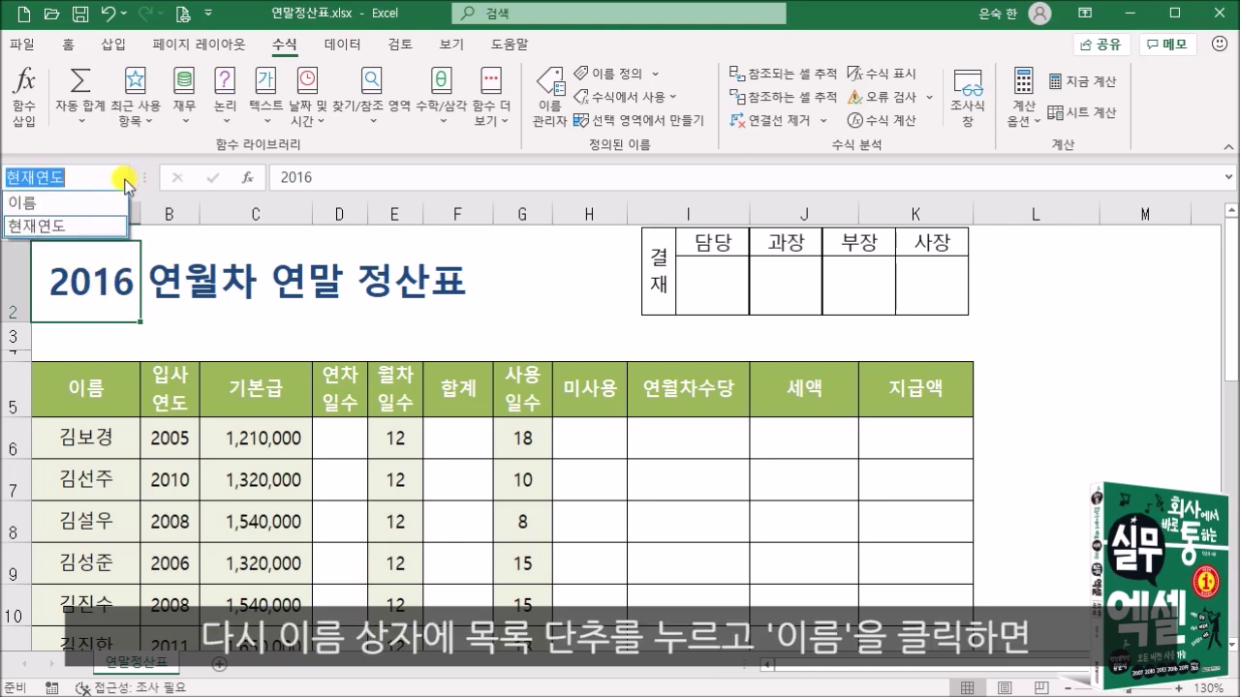
left_click(64, 203)
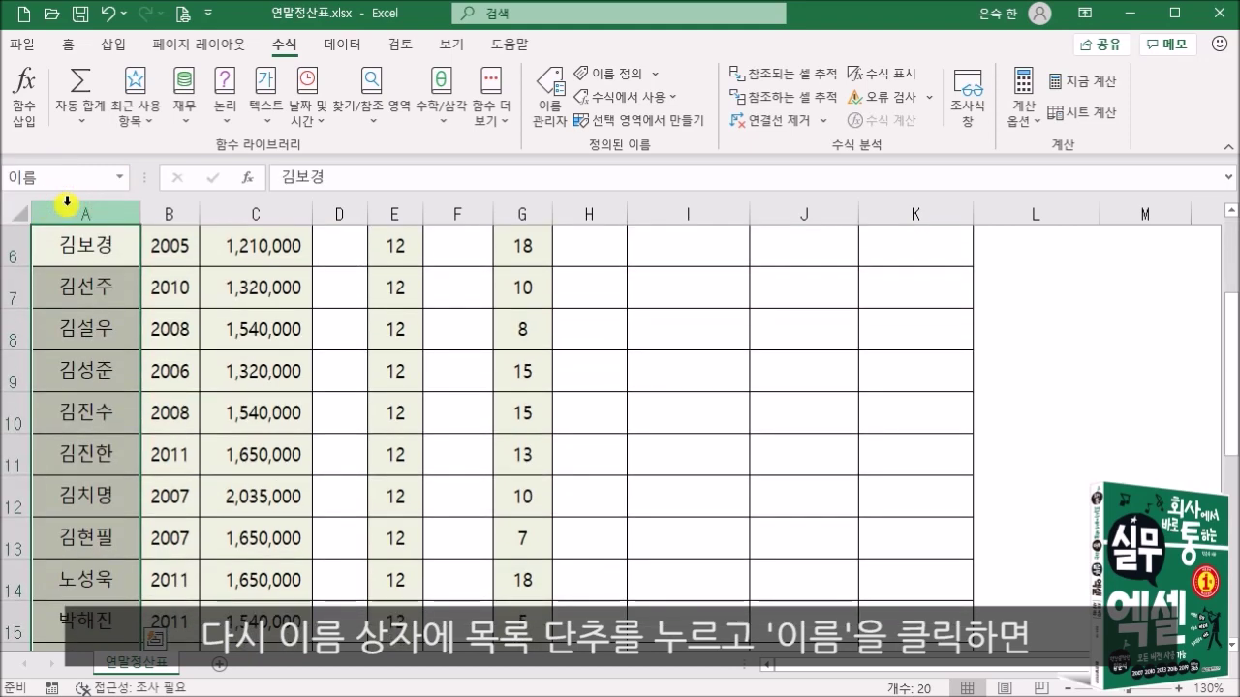
left_click(87, 249)
left_click(119, 178)
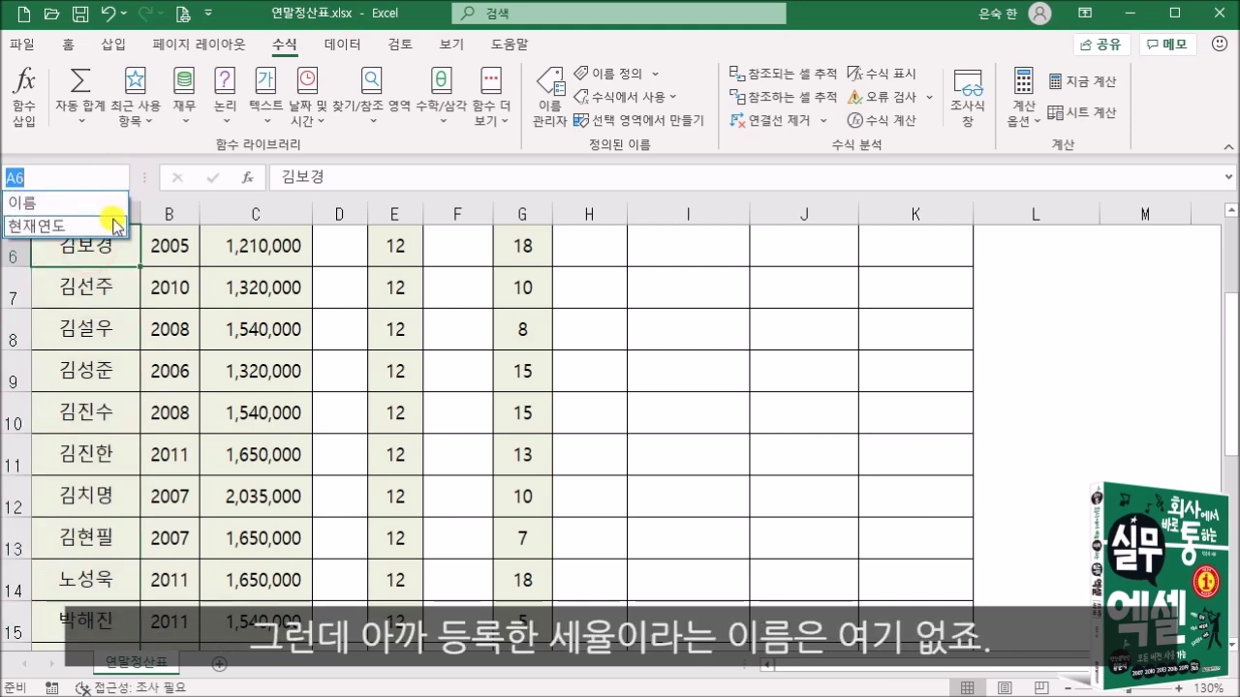
key("Escape")
left_click(99, 296)
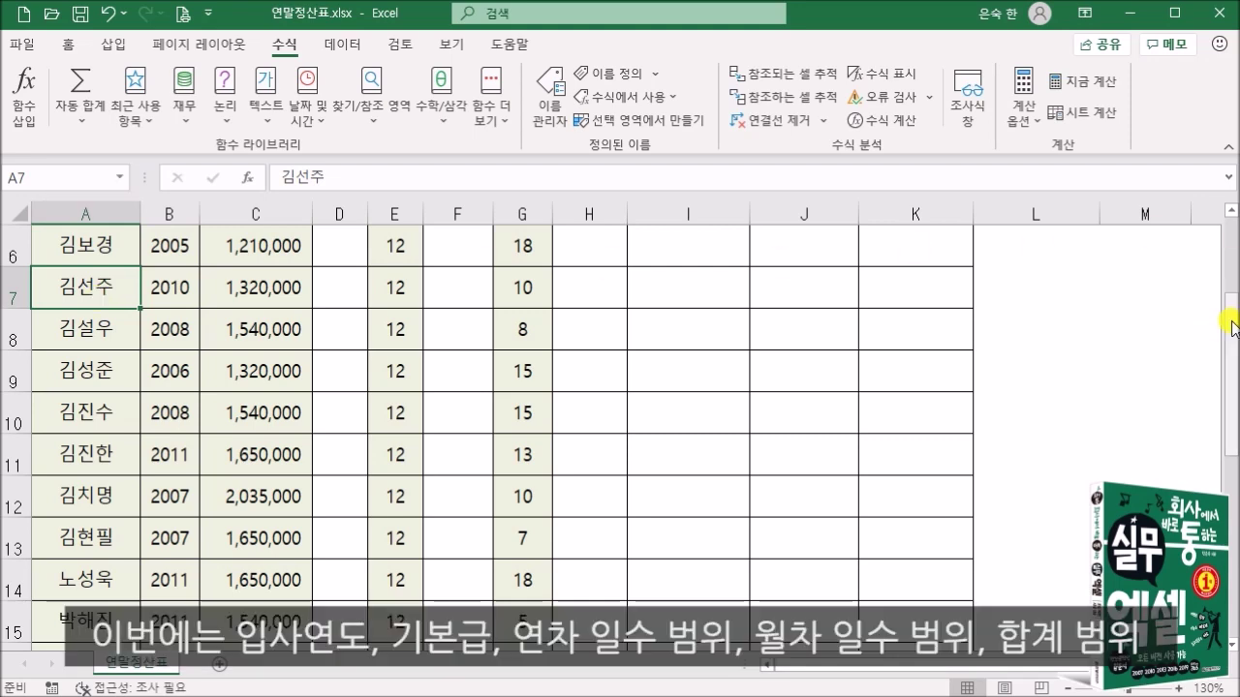
Step: Create names from the selection B5:K25, using only the top row as the names
scroll(1232, 327, "up", 2)
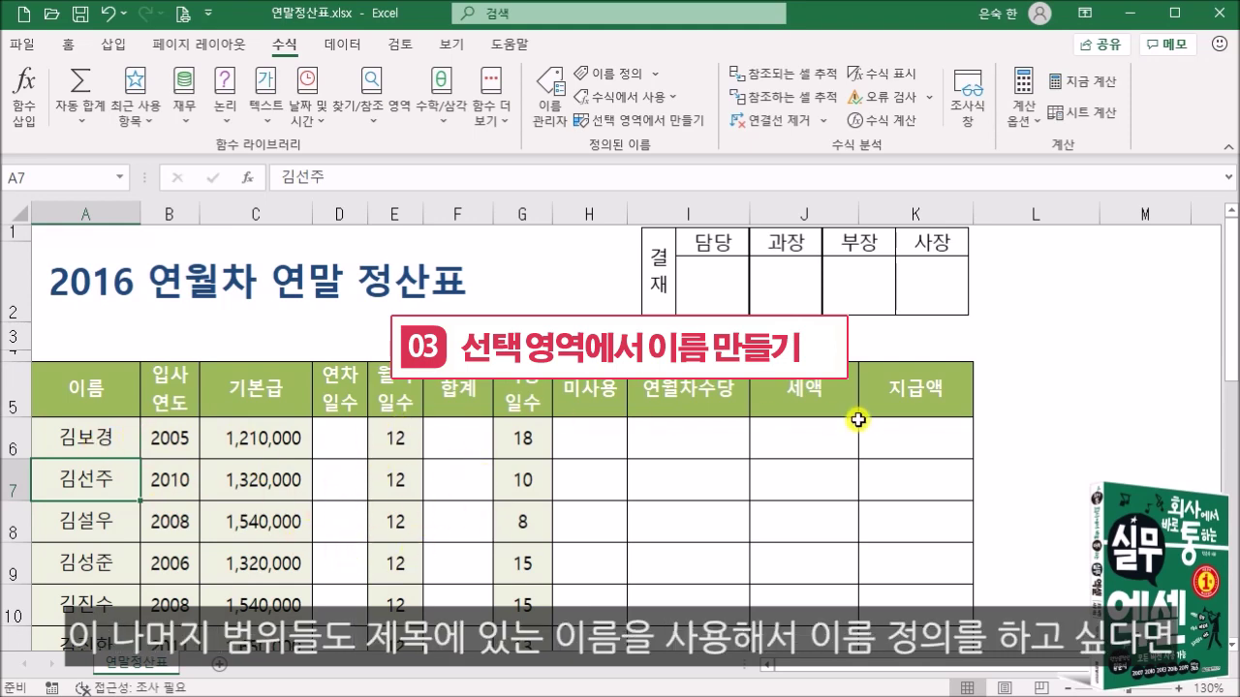
left_click(180, 371)
left_click(255, 385)
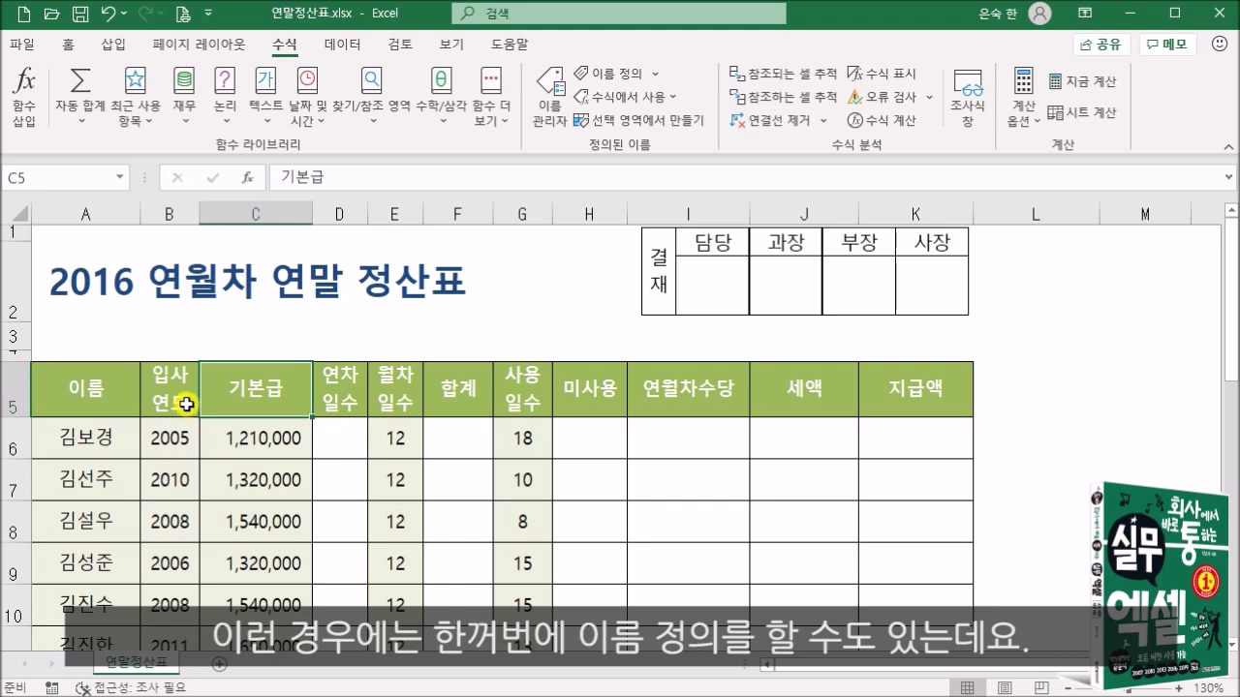
left_click_drag(186, 402, 912, 572)
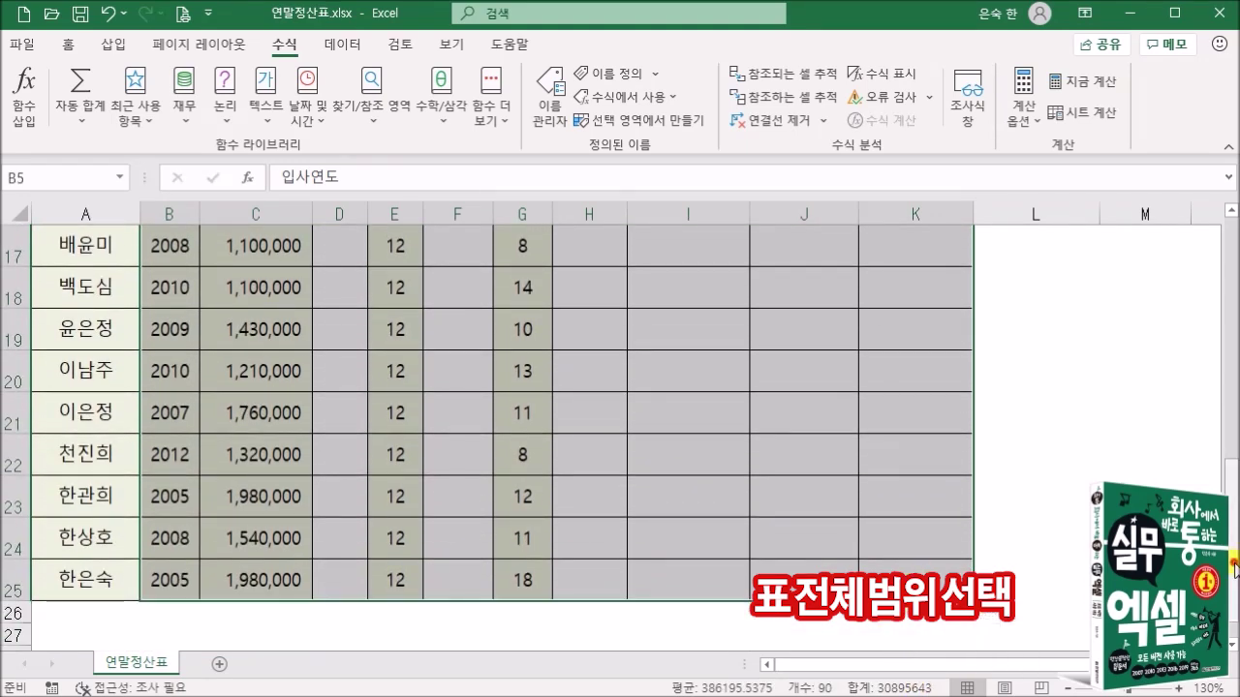
scroll(1209, 423, "up", 5)
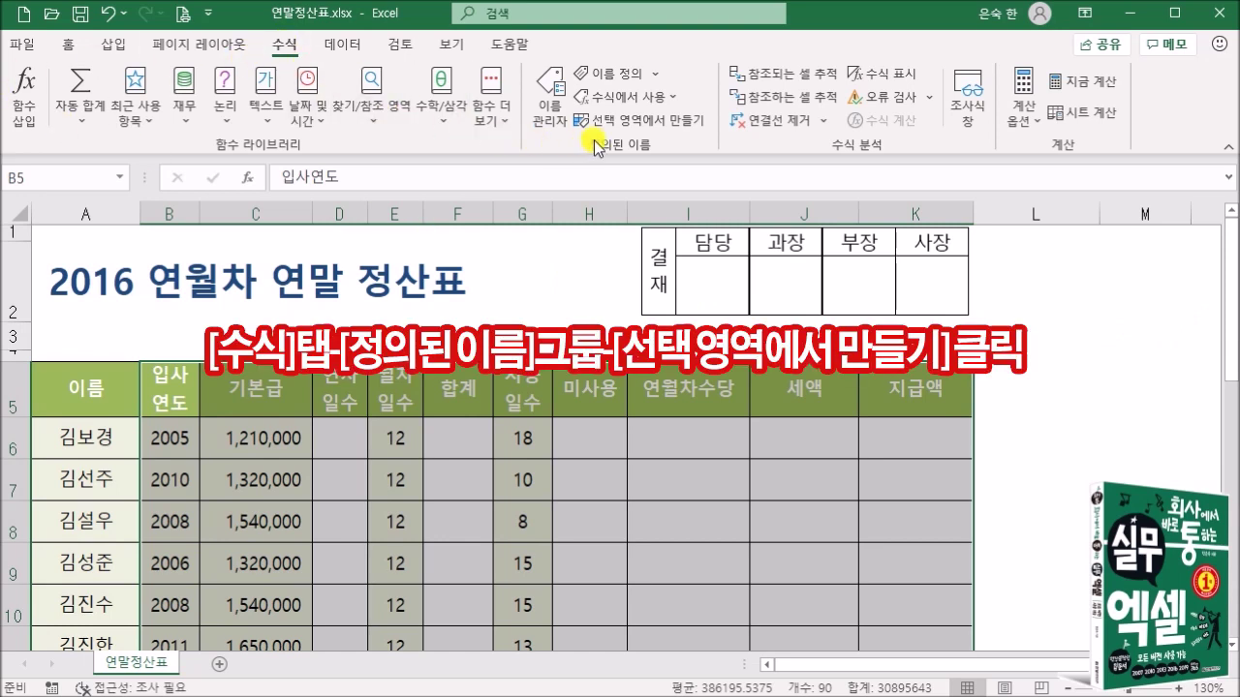
left_click(647, 124)
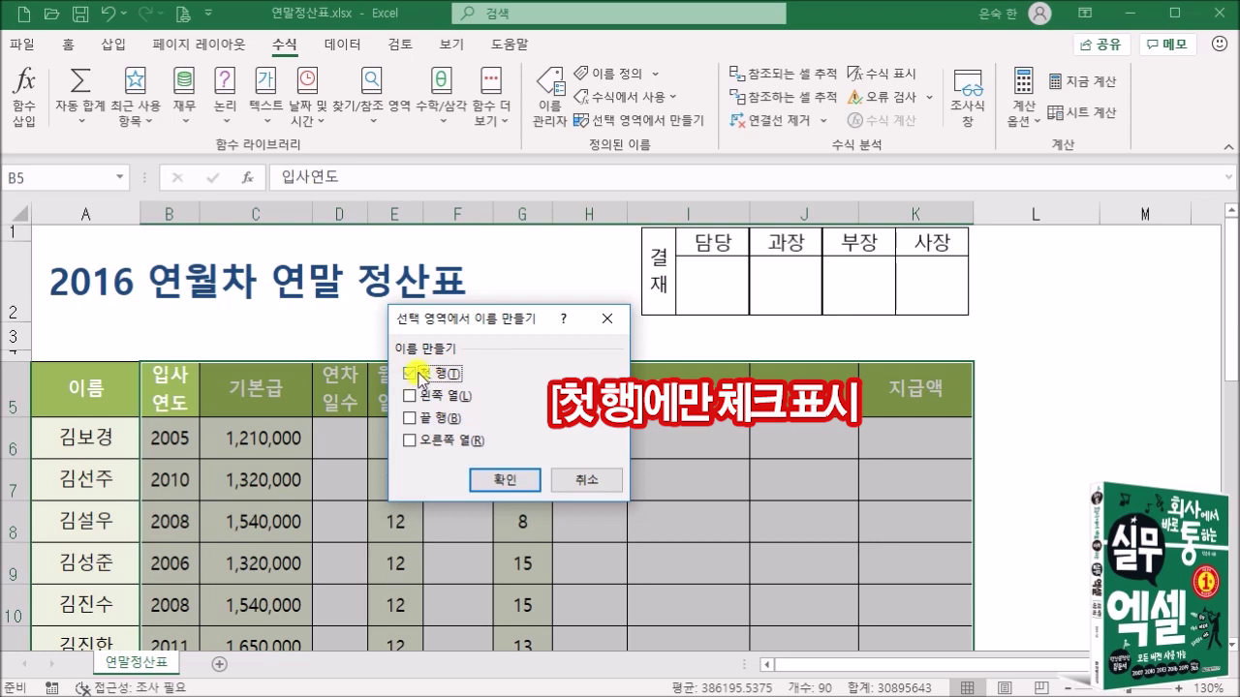
left_click(496, 475)
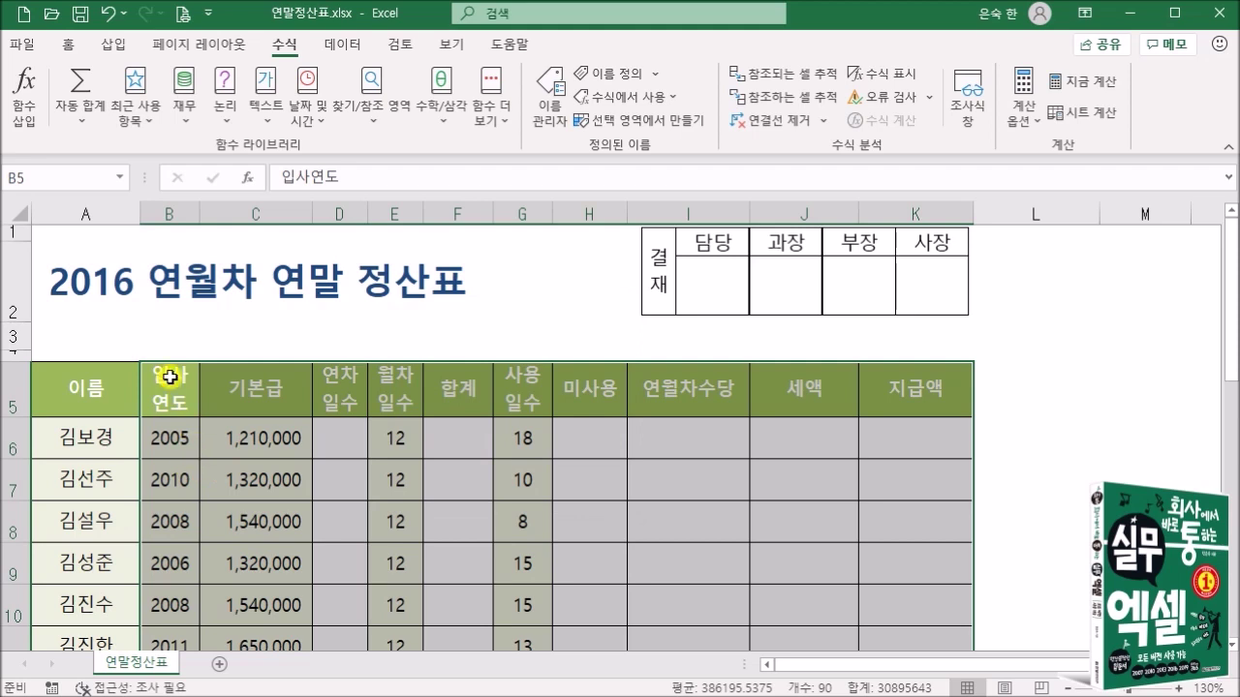
Step: Review the list of defined names and go to the named range 입사연도 to check which cells it covers
left_click(180, 451)
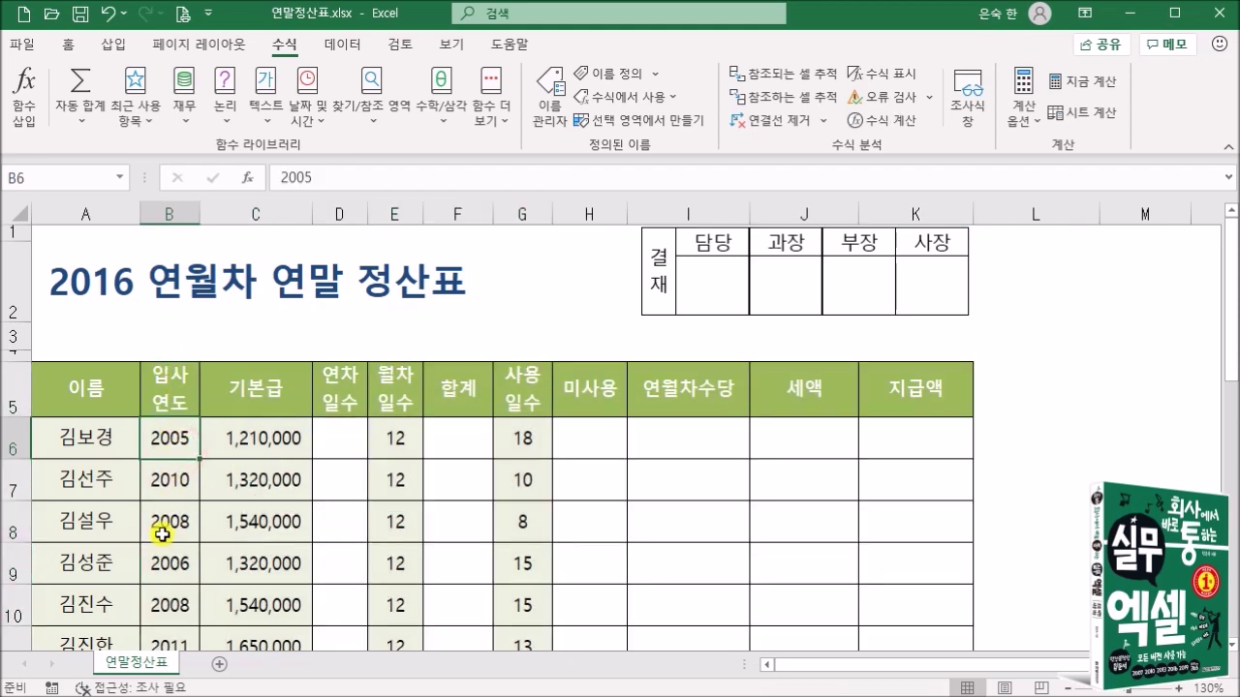
left_click(175, 382)
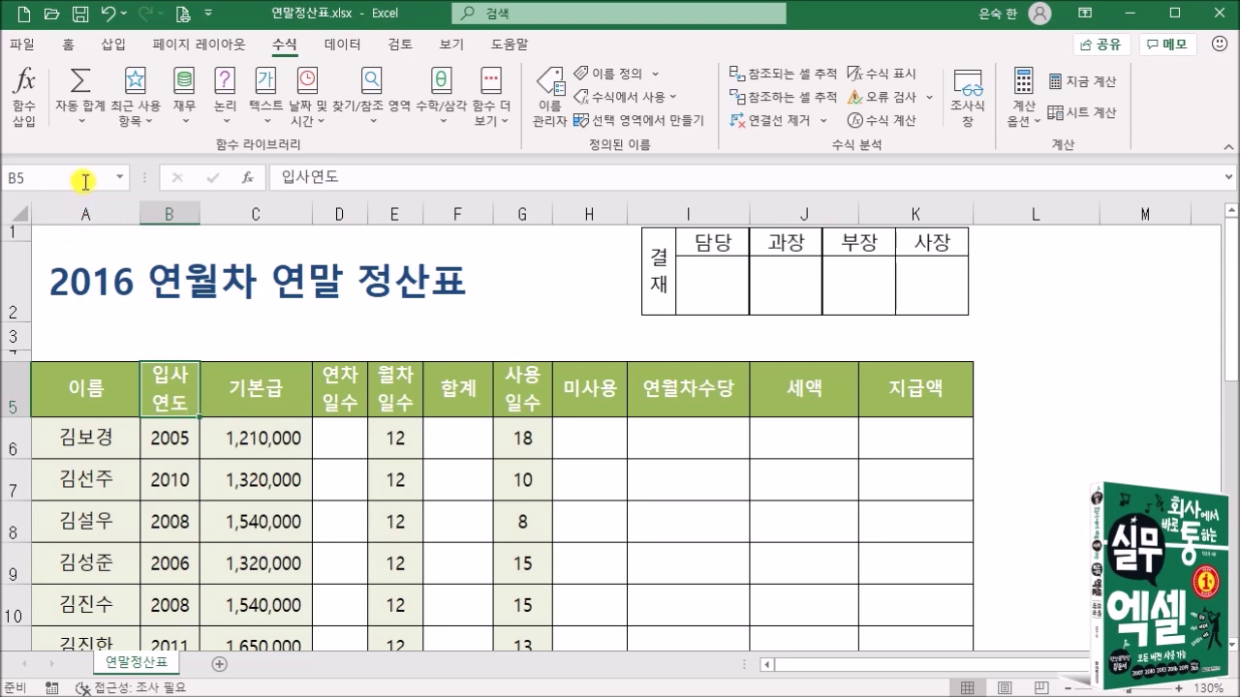
left_click(123, 178)
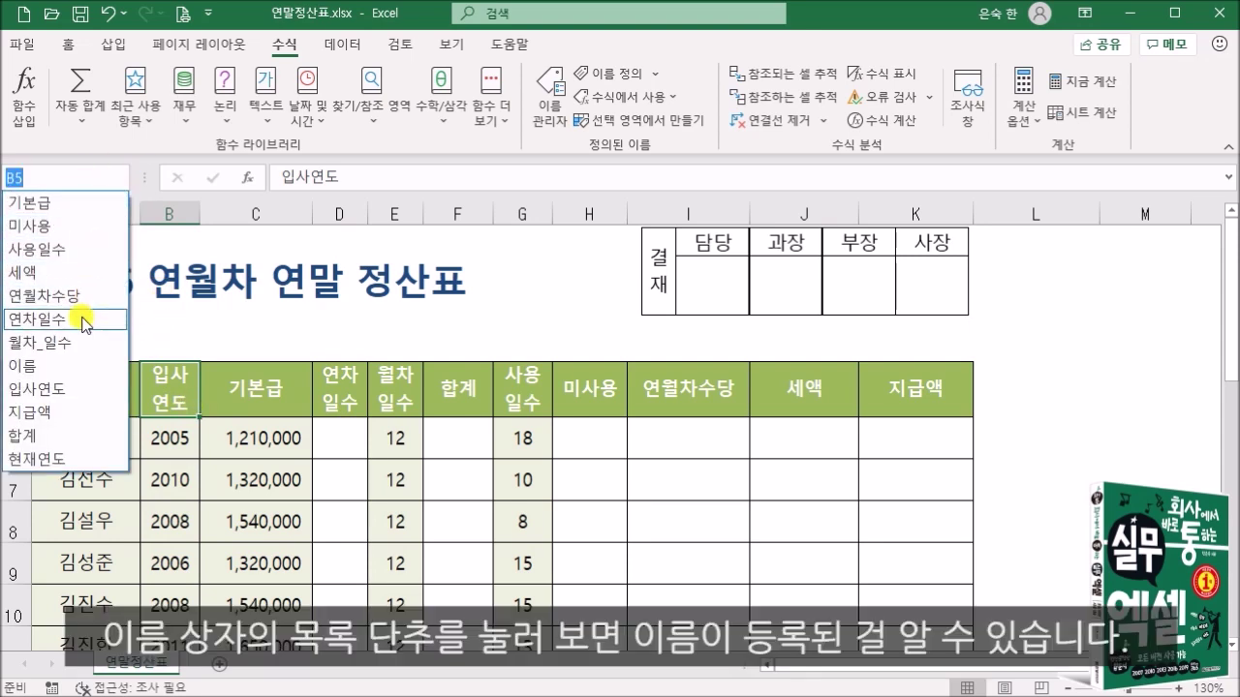
left_click(66, 391)
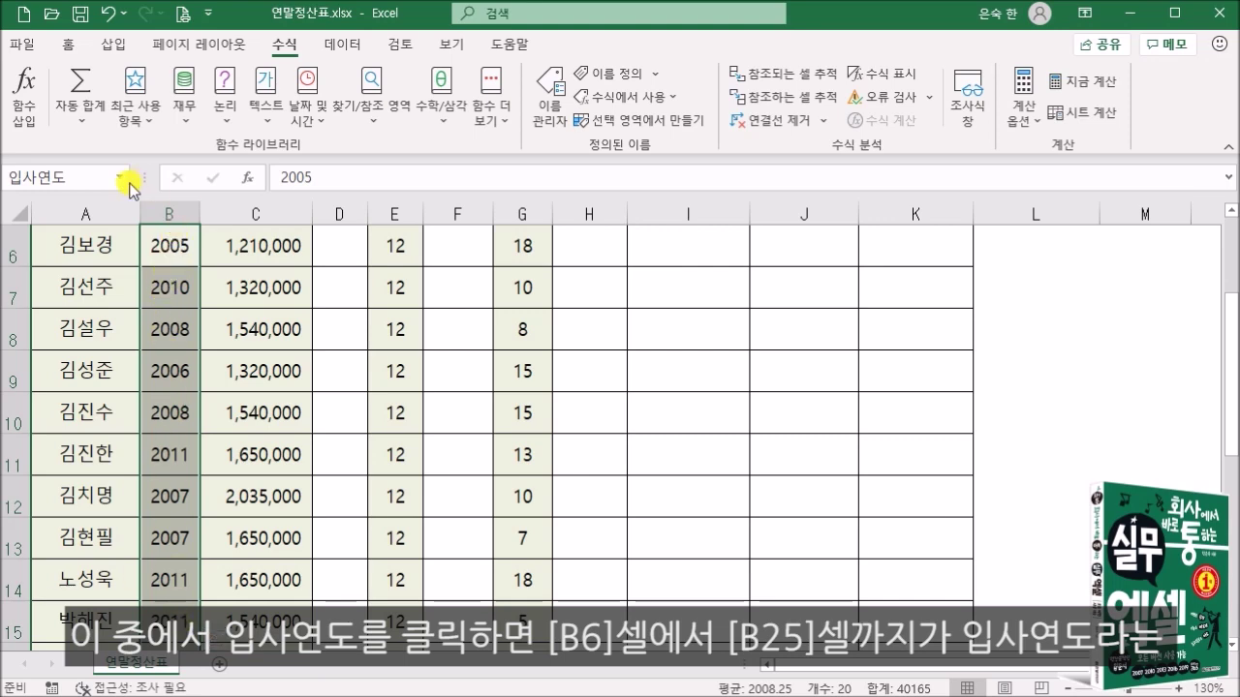
left_click(170, 253)
left_click_drag(1232, 426, 1235, 315)
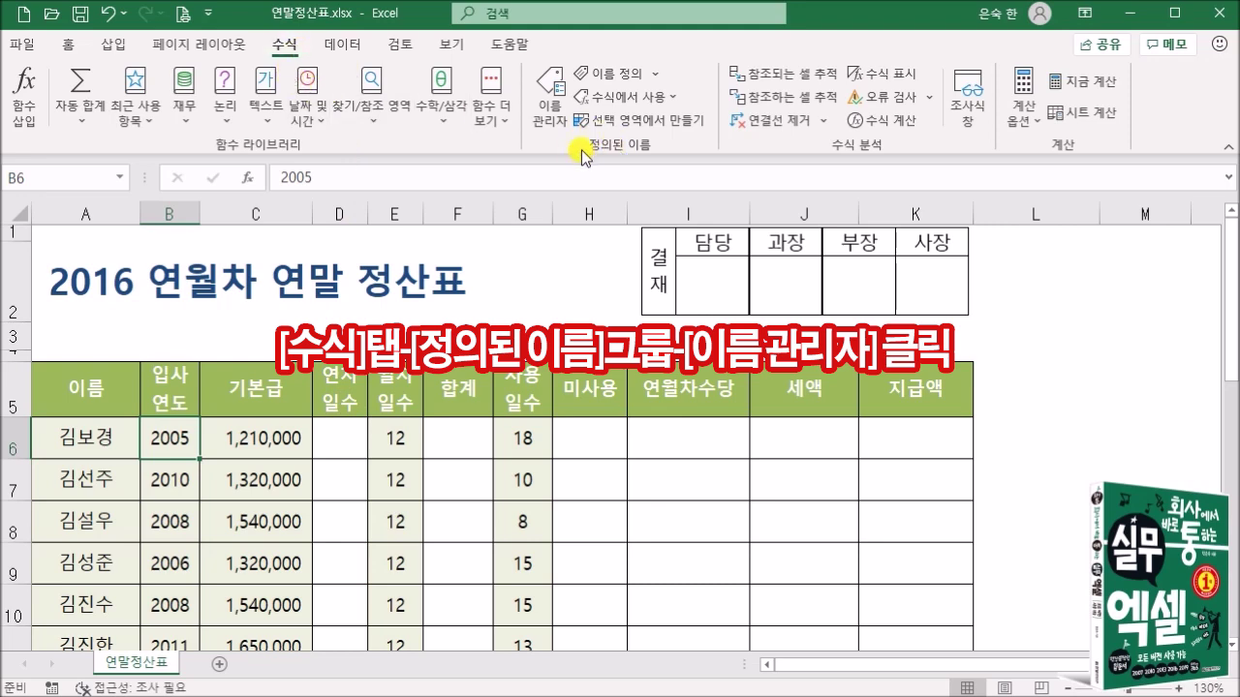
Step: Rename the defined name 월차_일수 to 월차일수, removing the underscore
left_click(550, 126)
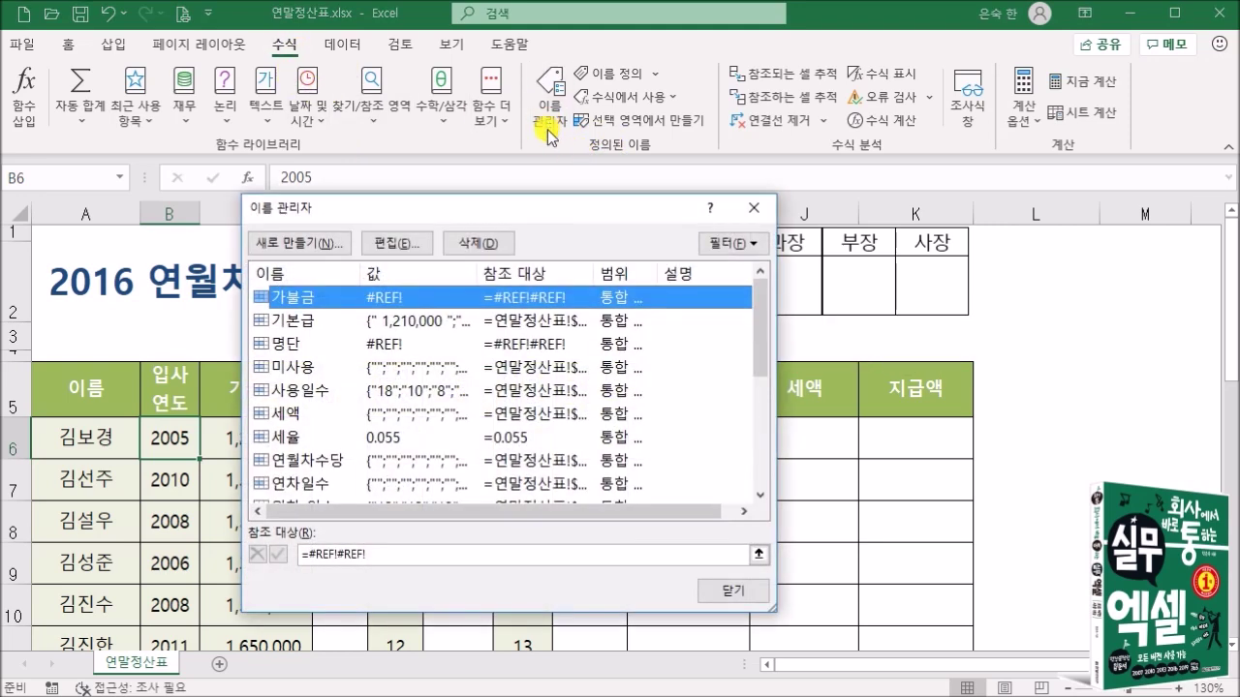
left_click_drag(517, 211, 606, 210)
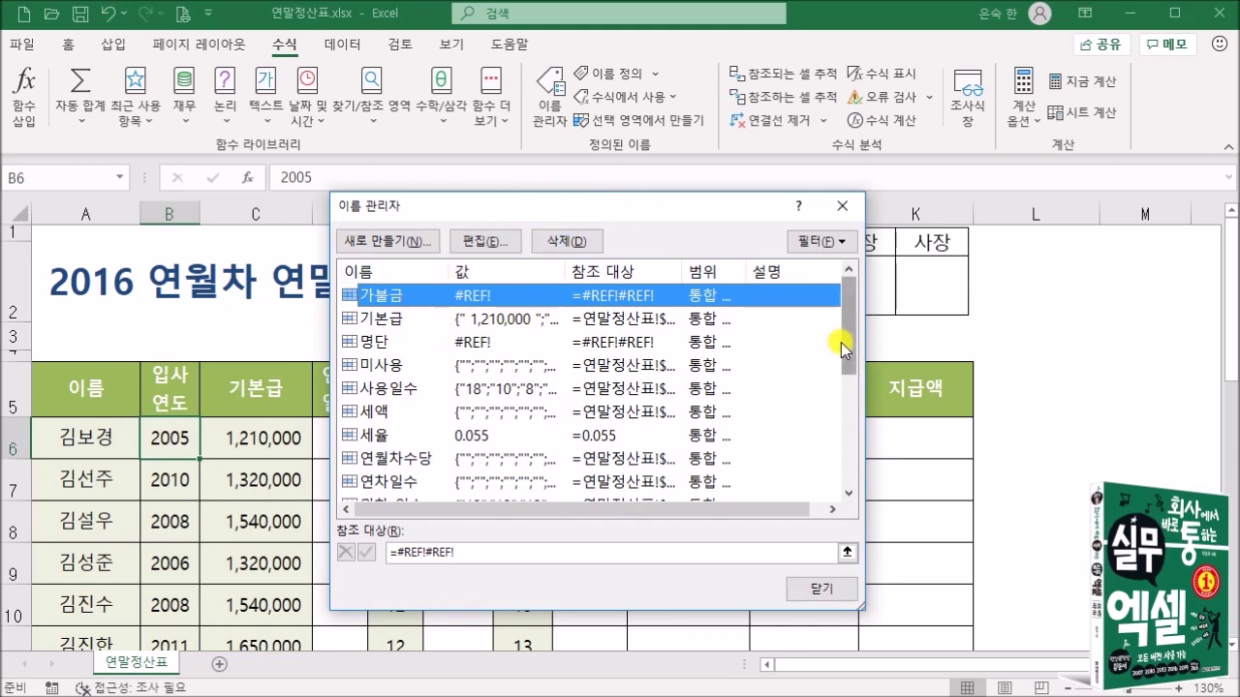
left_click_drag(849, 346, 852, 420)
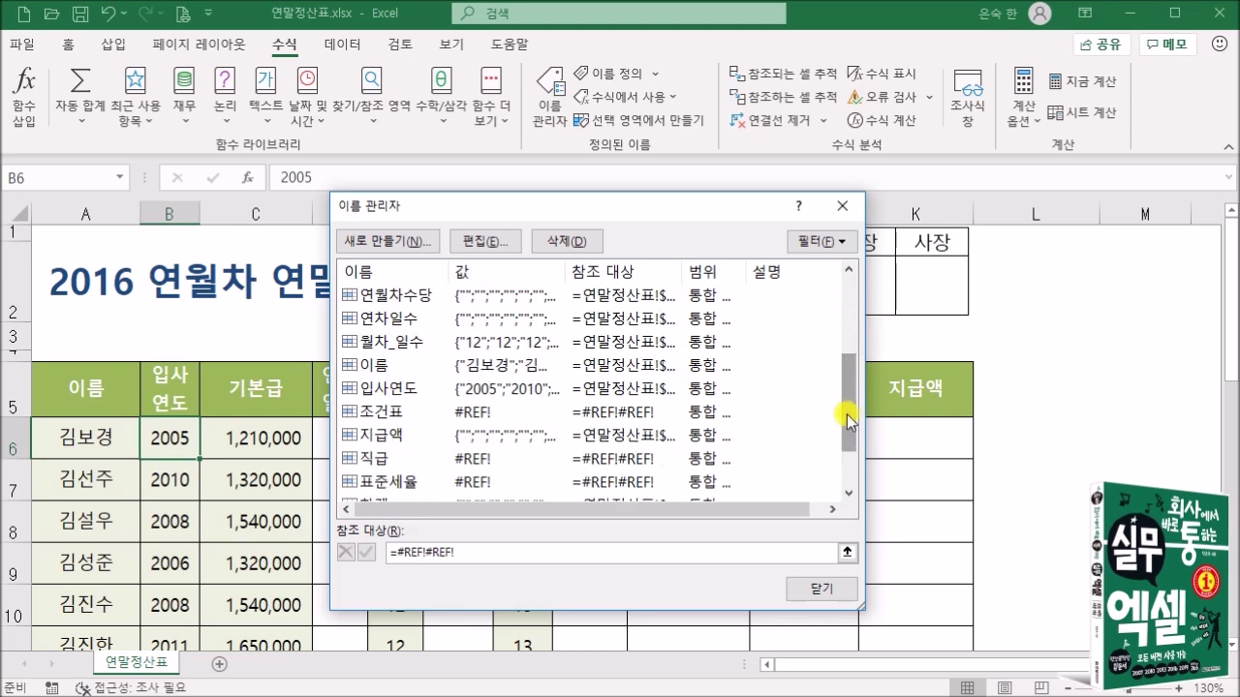
left_click(386, 343)
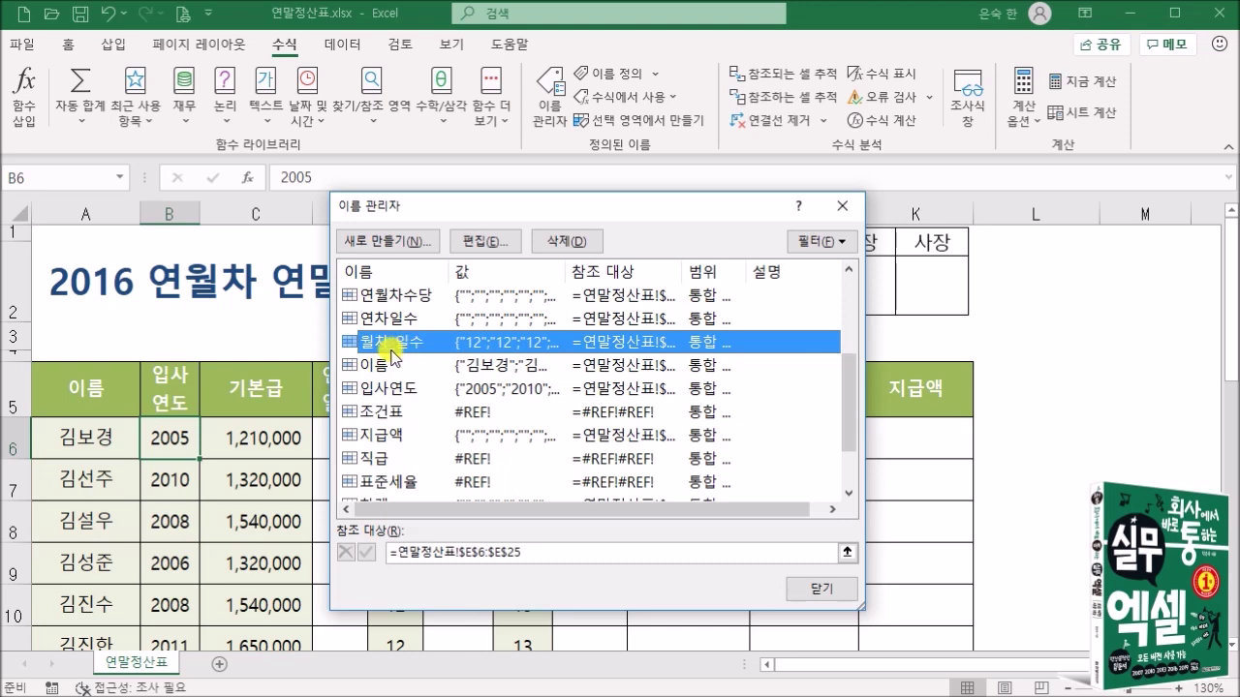
left_click_drag(497, 207, 733, 238)
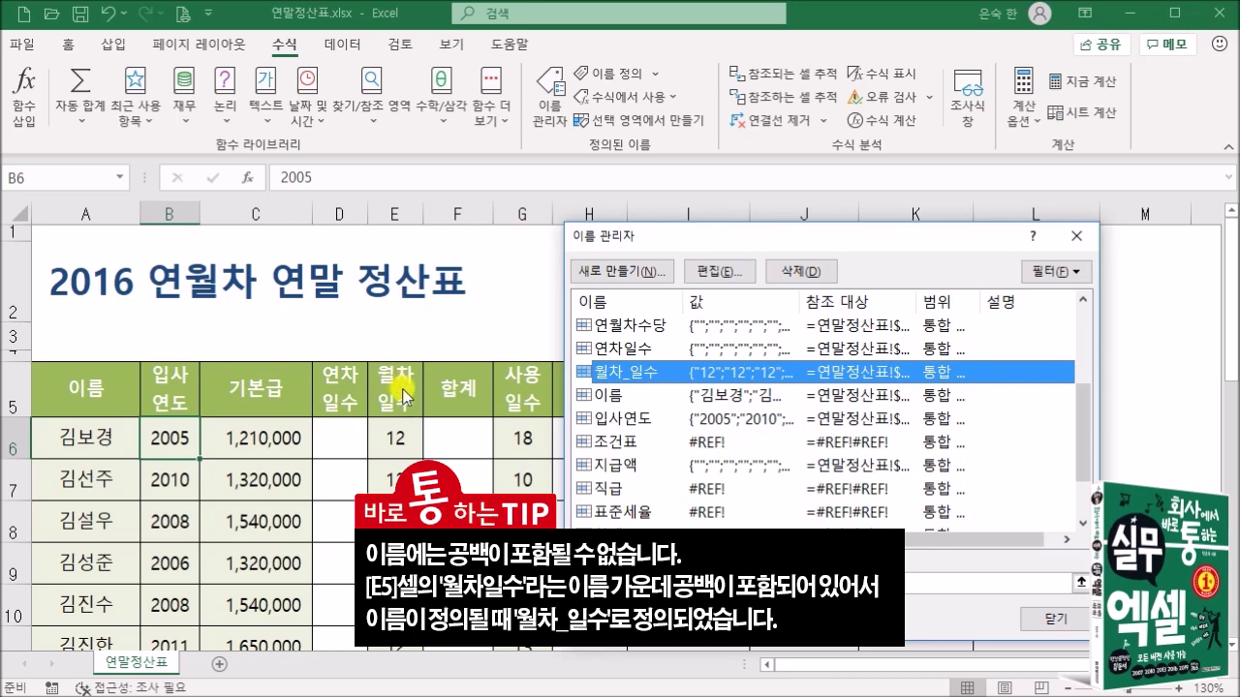
double_click(636, 376)
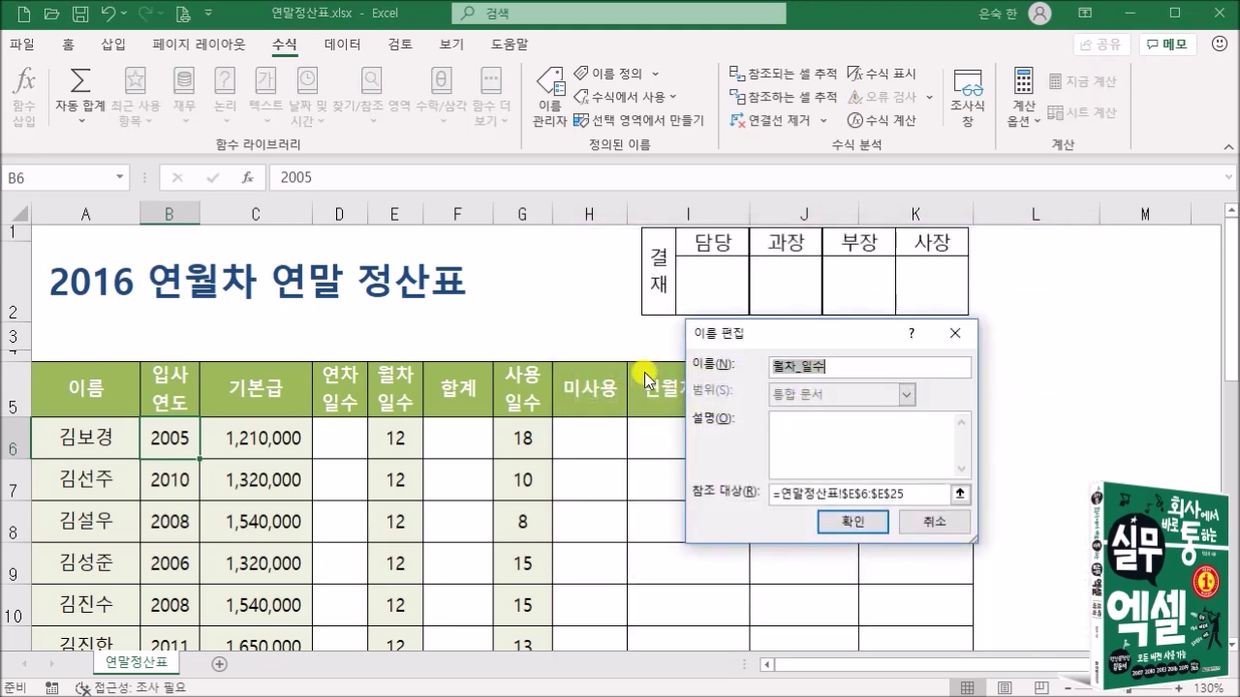
left_click_drag(734, 335, 514, 312)
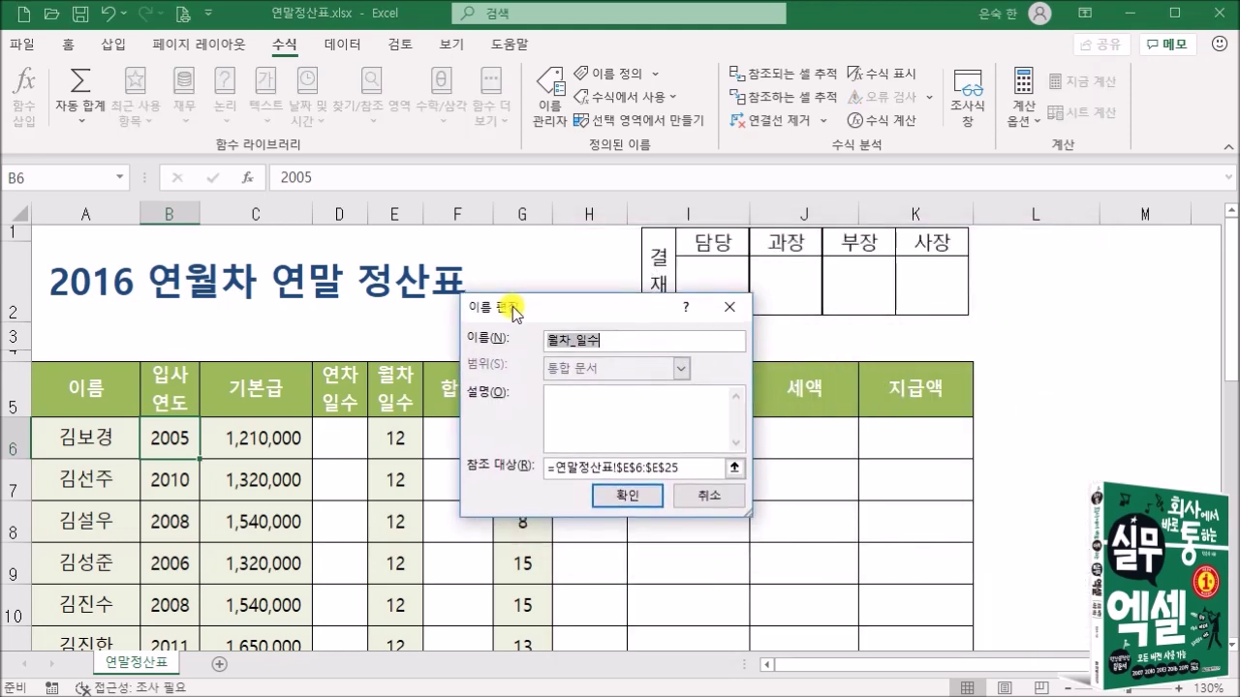
left_click(575, 340)
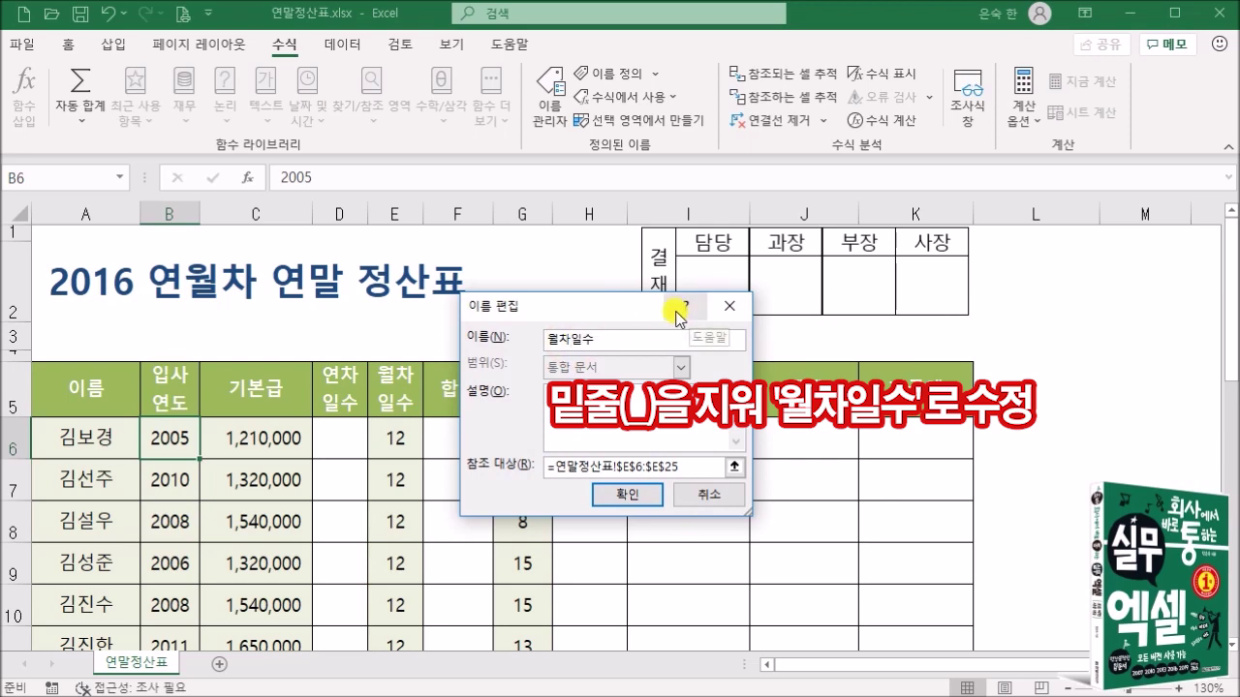
key("BackSpace")
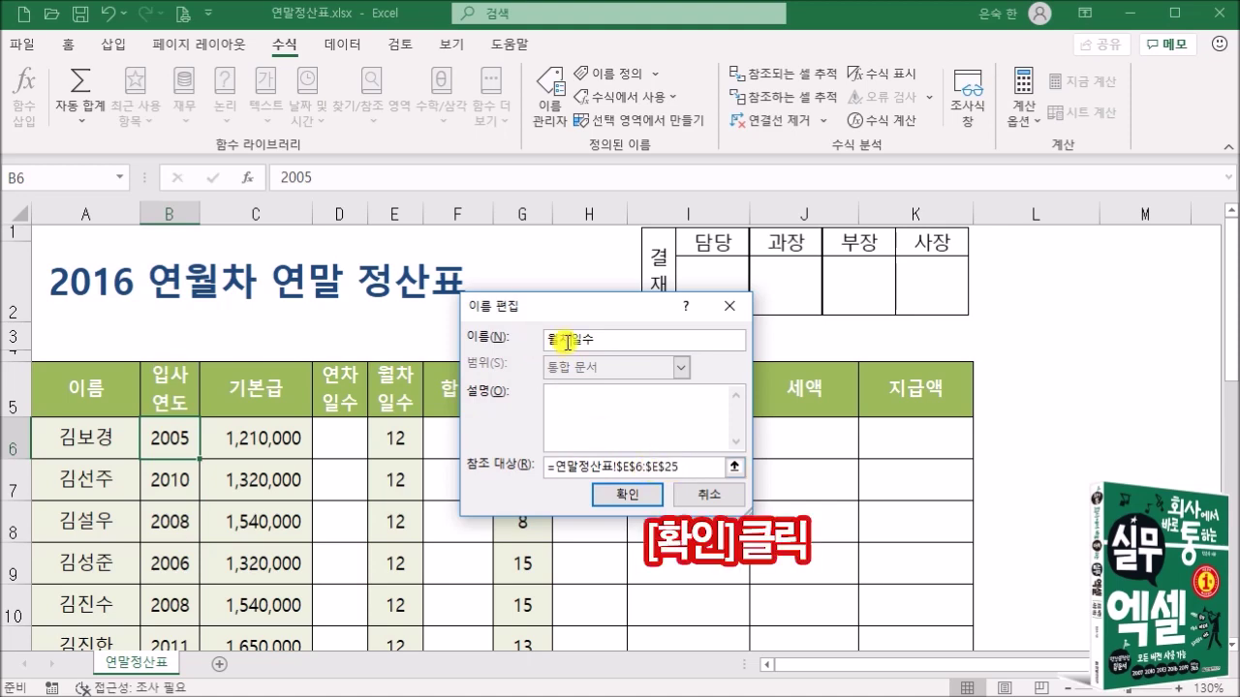
left_click(630, 493)
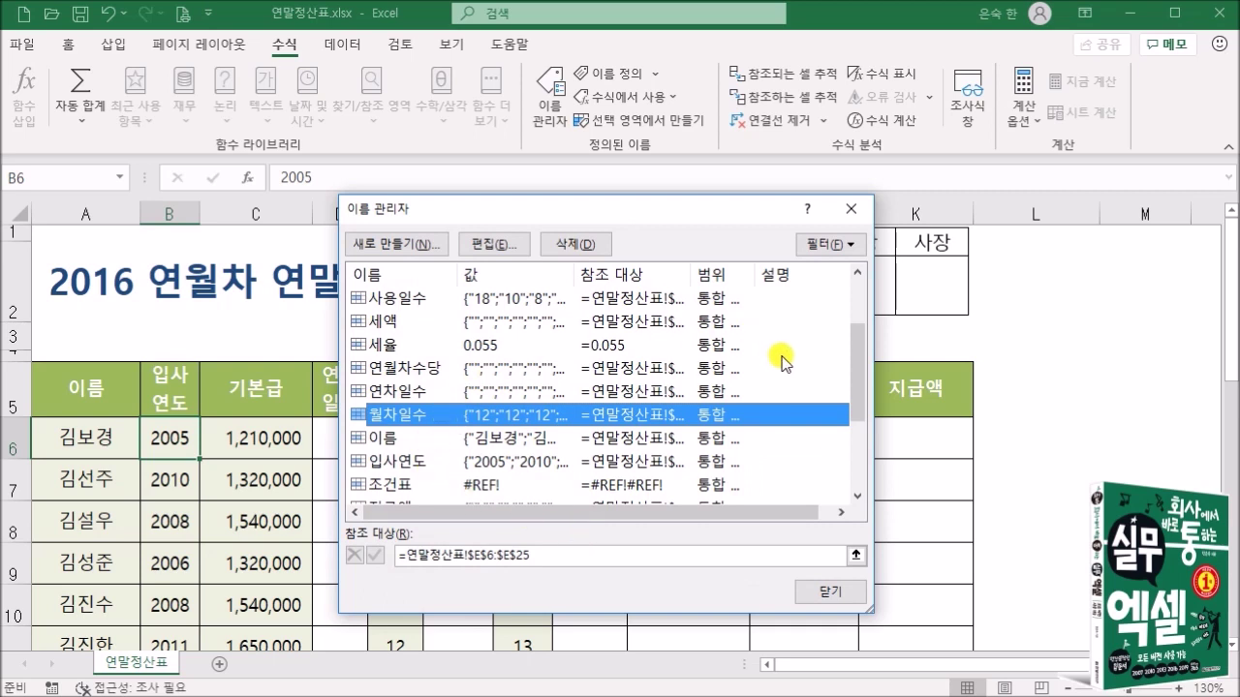
Step: Check the defined names for broken references and filter the list to show only names with errors
scroll(856, 403, "up", 1)
scroll(856, 402, "down", 2)
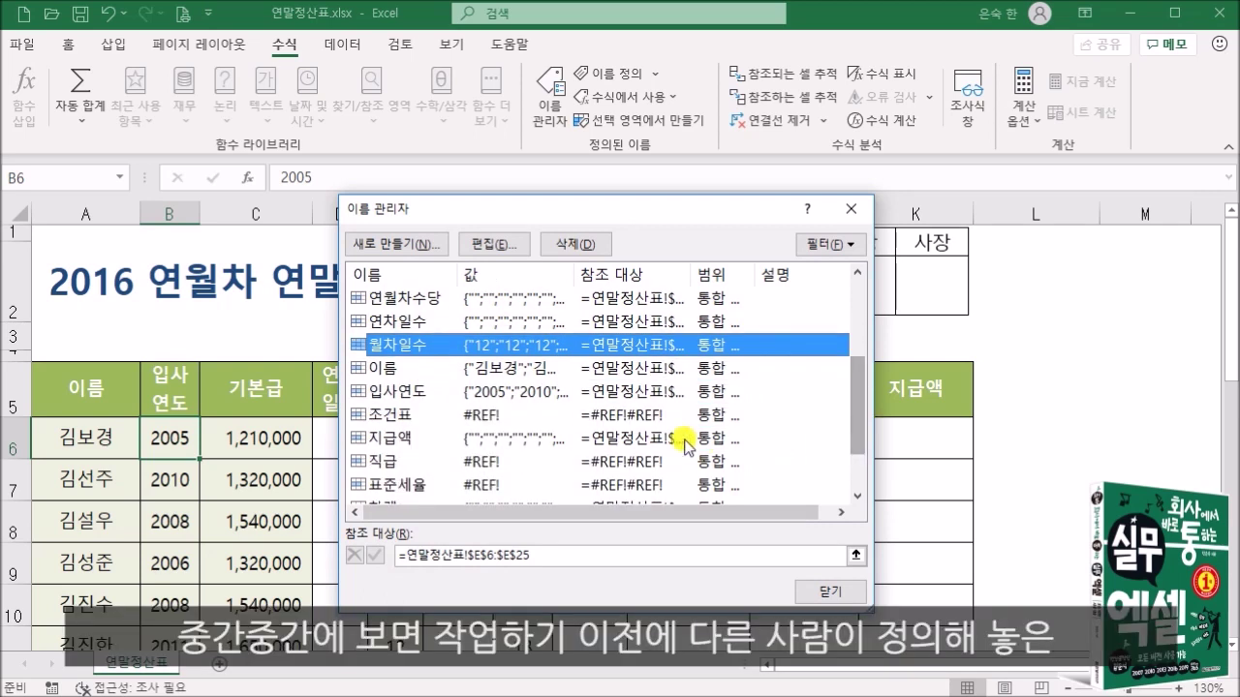
left_click(619, 417)
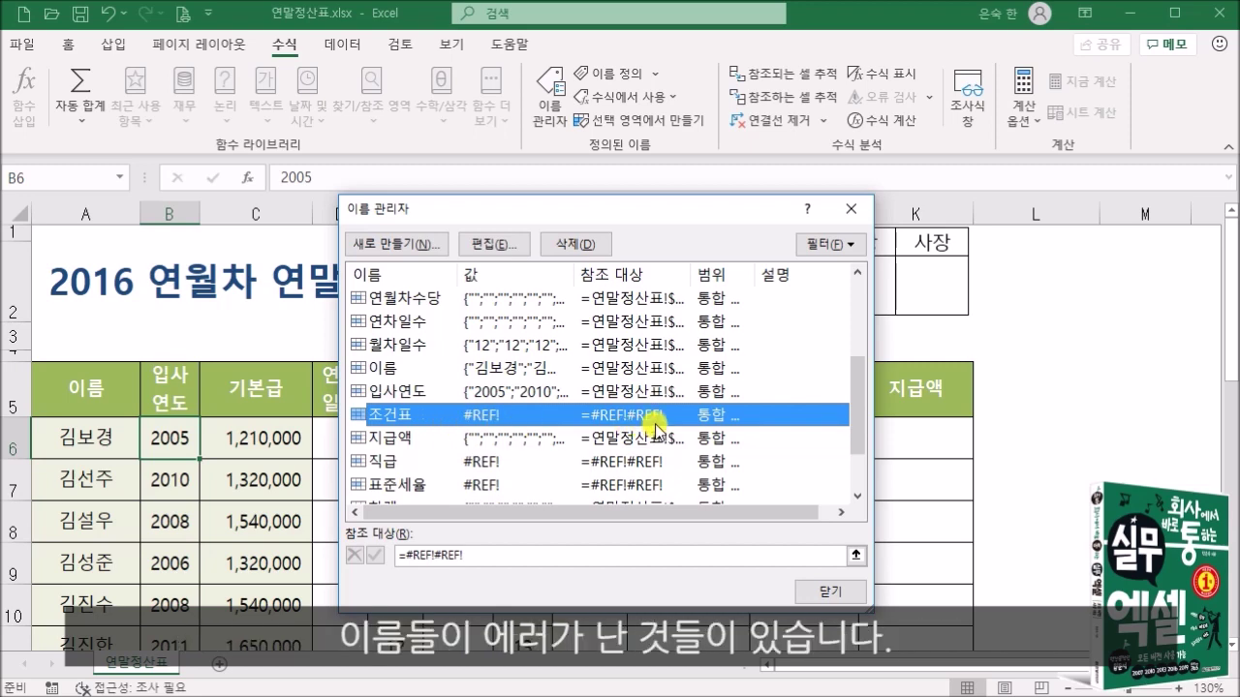
left_click(647, 461)
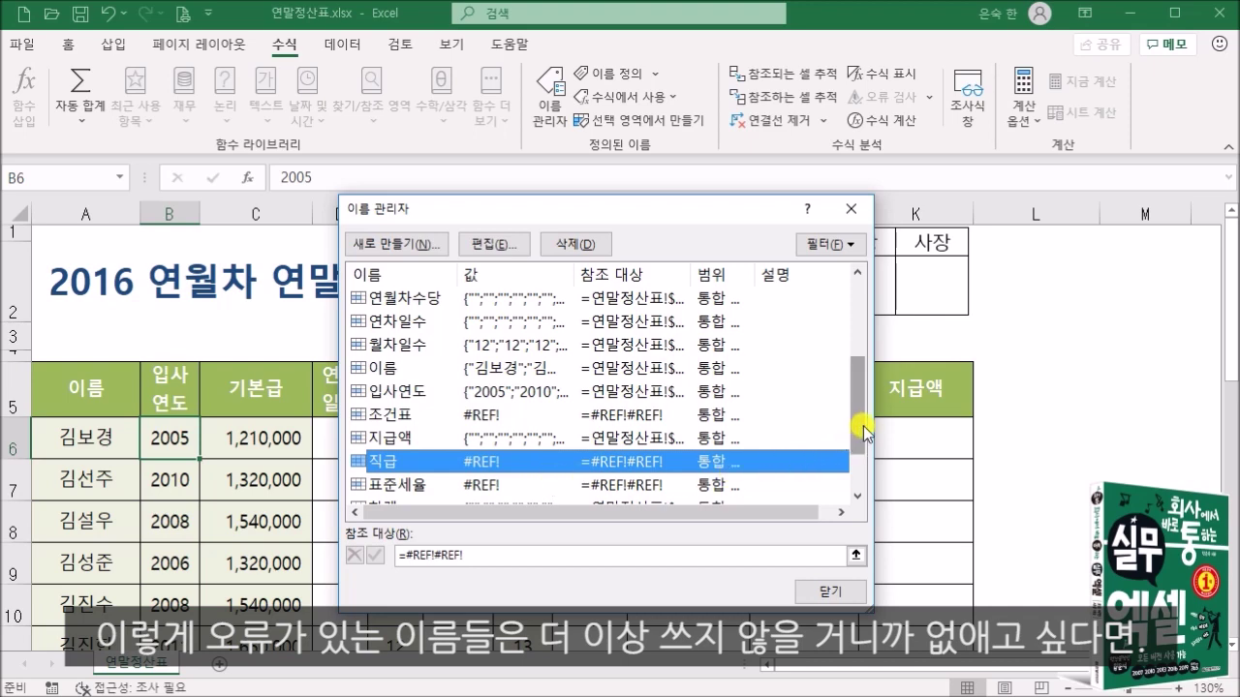
left_click(833, 247)
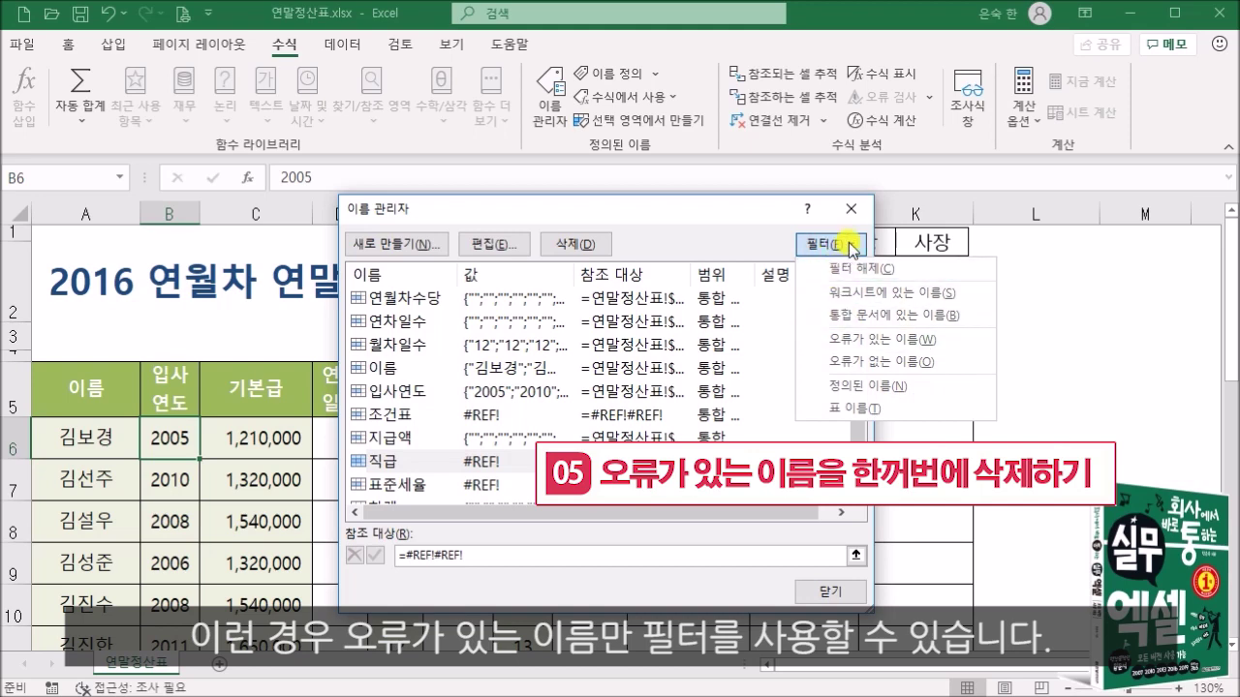
left_click(867, 341)
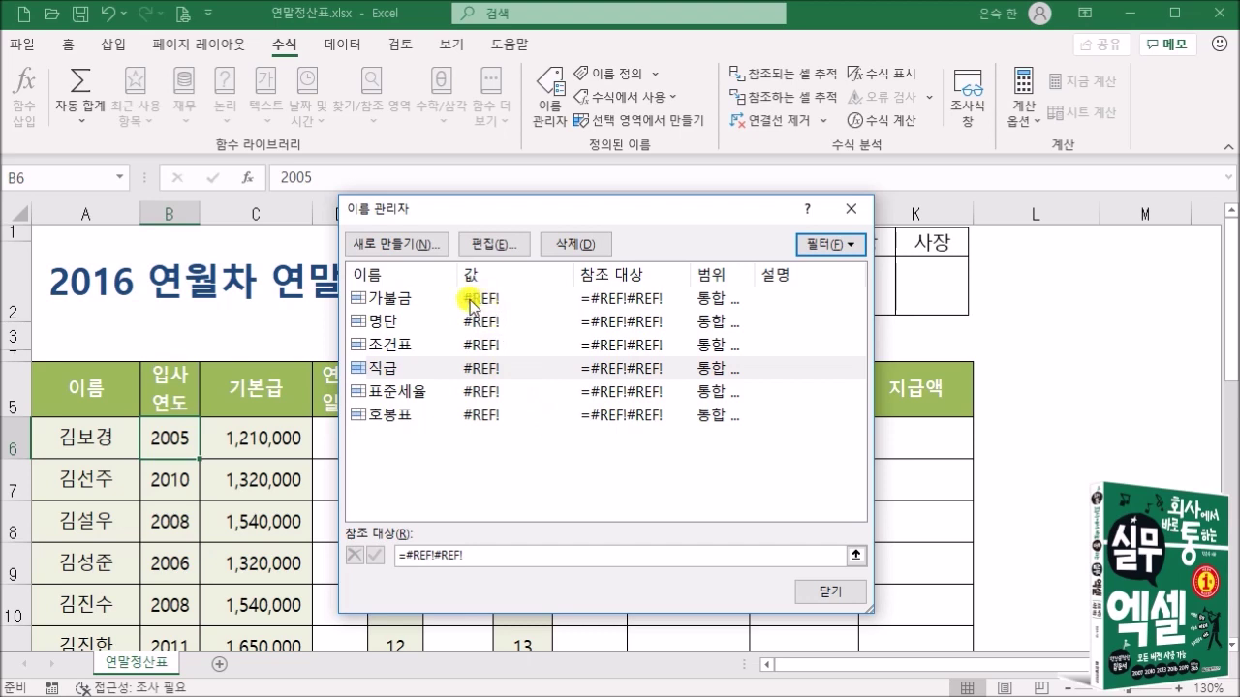
Step: Delete all the filtered error names at once, from 가불금 through 호봉표
left_click(405, 308)
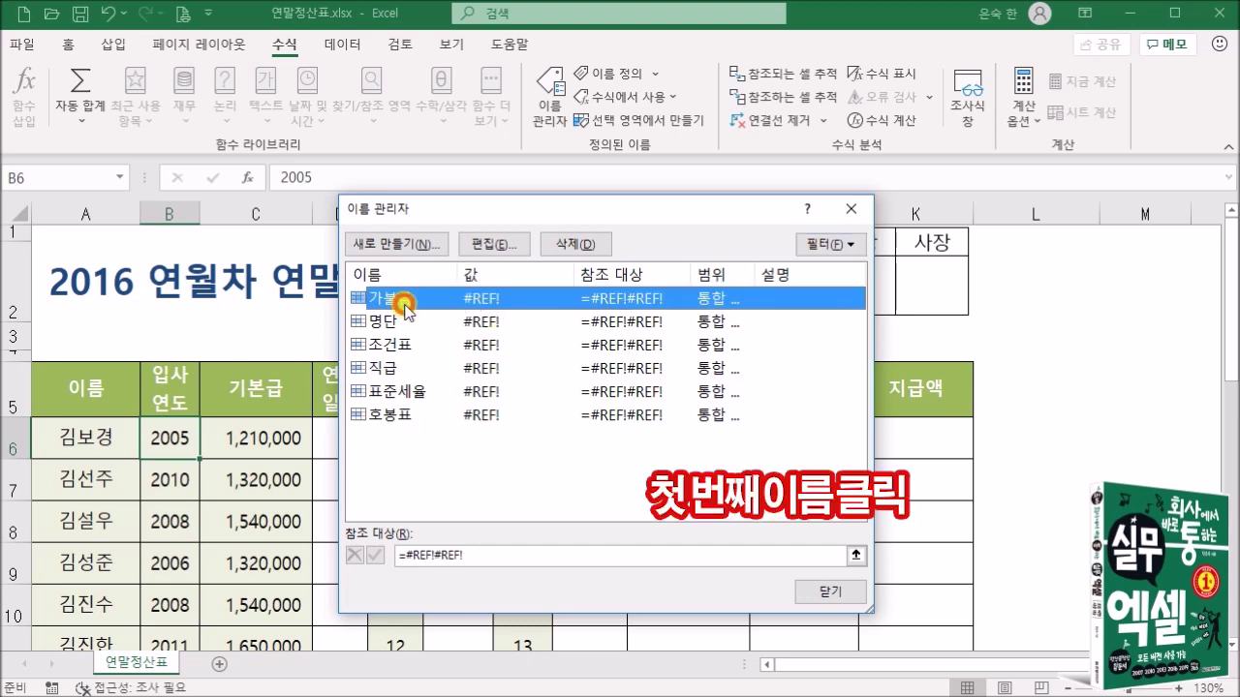
left_click(410, 420, "shift")
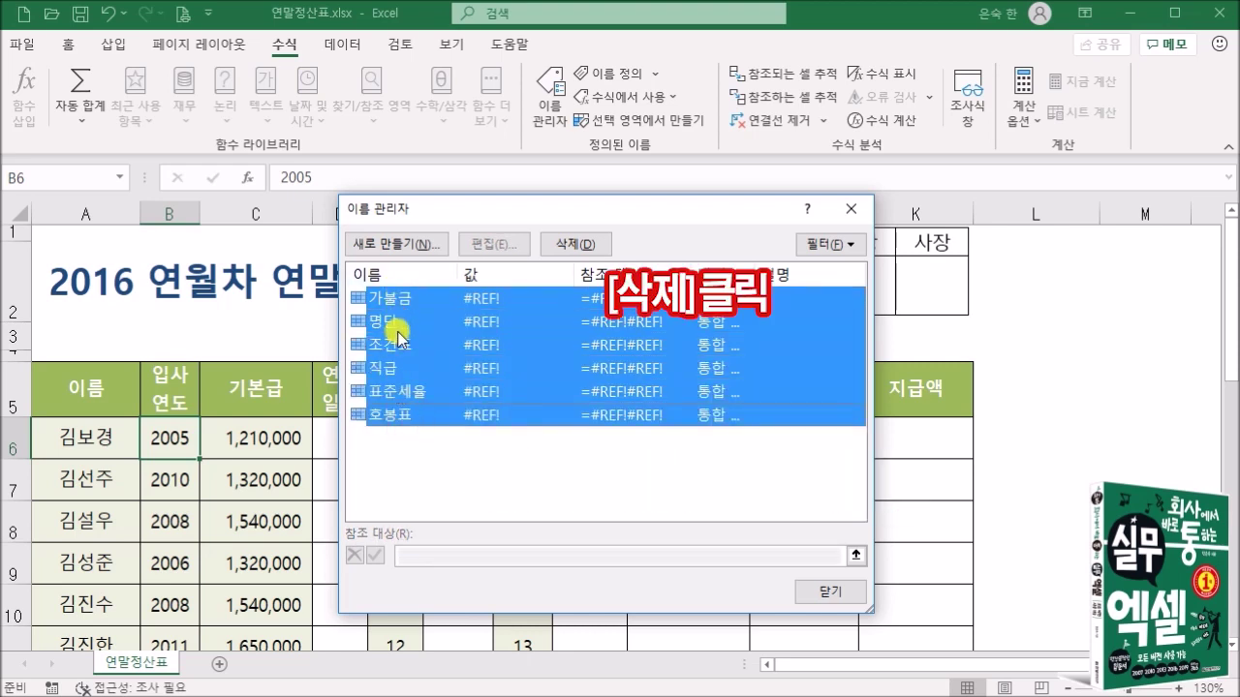
left_click(578, 246)
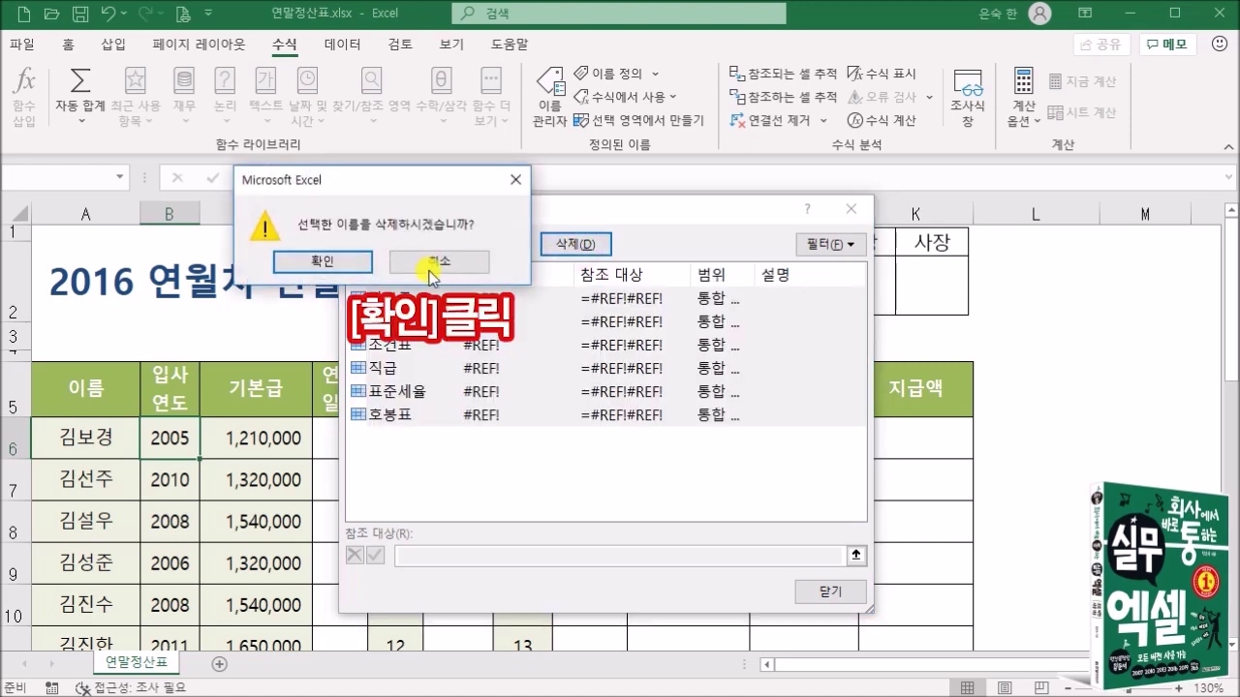
left_click(371, 271)
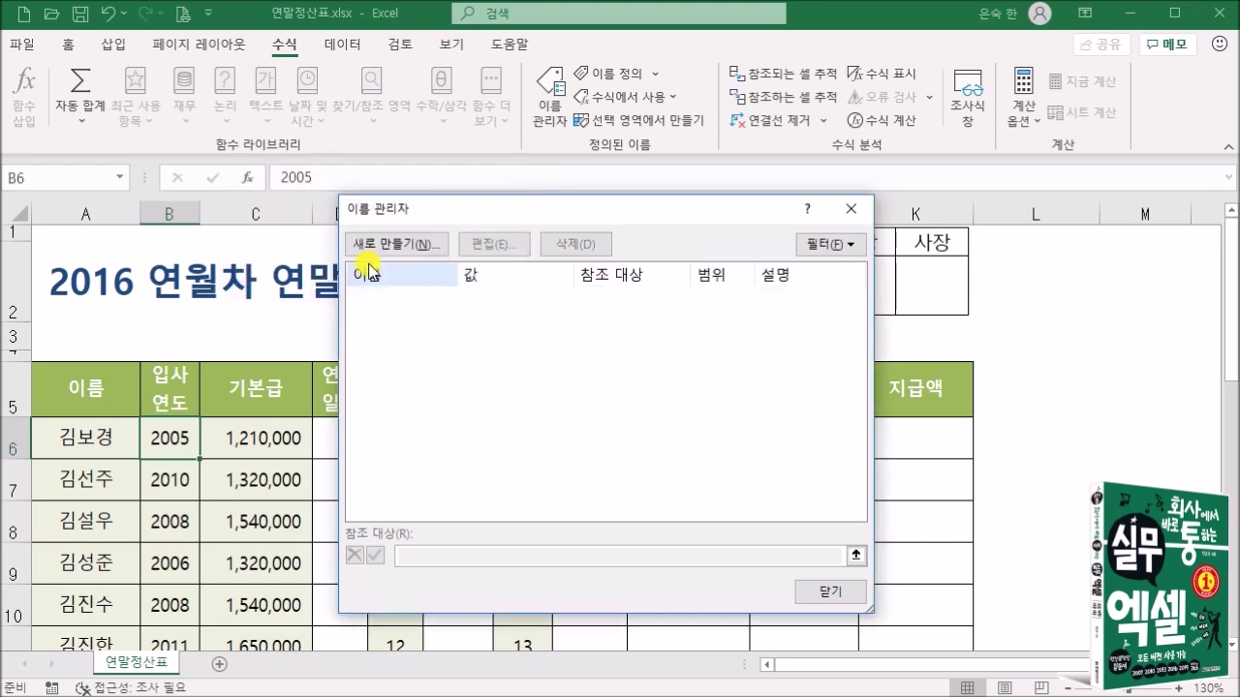
Step: Clear the name filter, review the remaining defined names and close the name manager
left_click(829, 247)
left_click(823, 268)
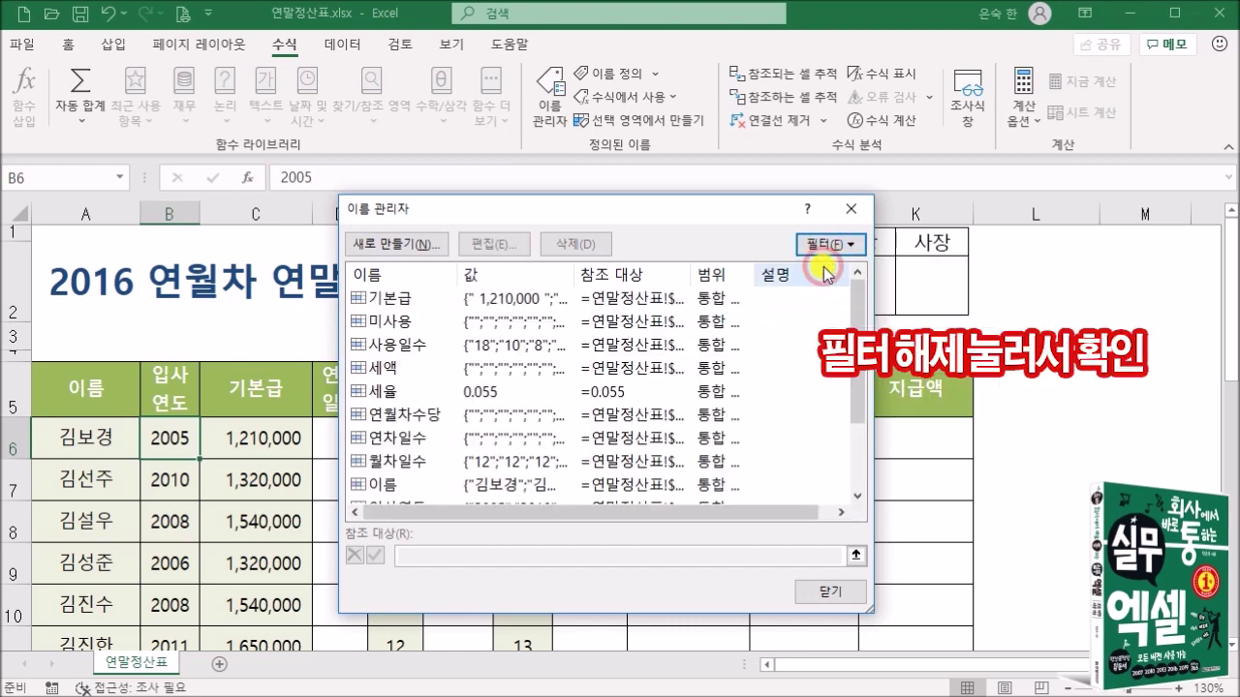
scroll(852, 368, "down", 2)
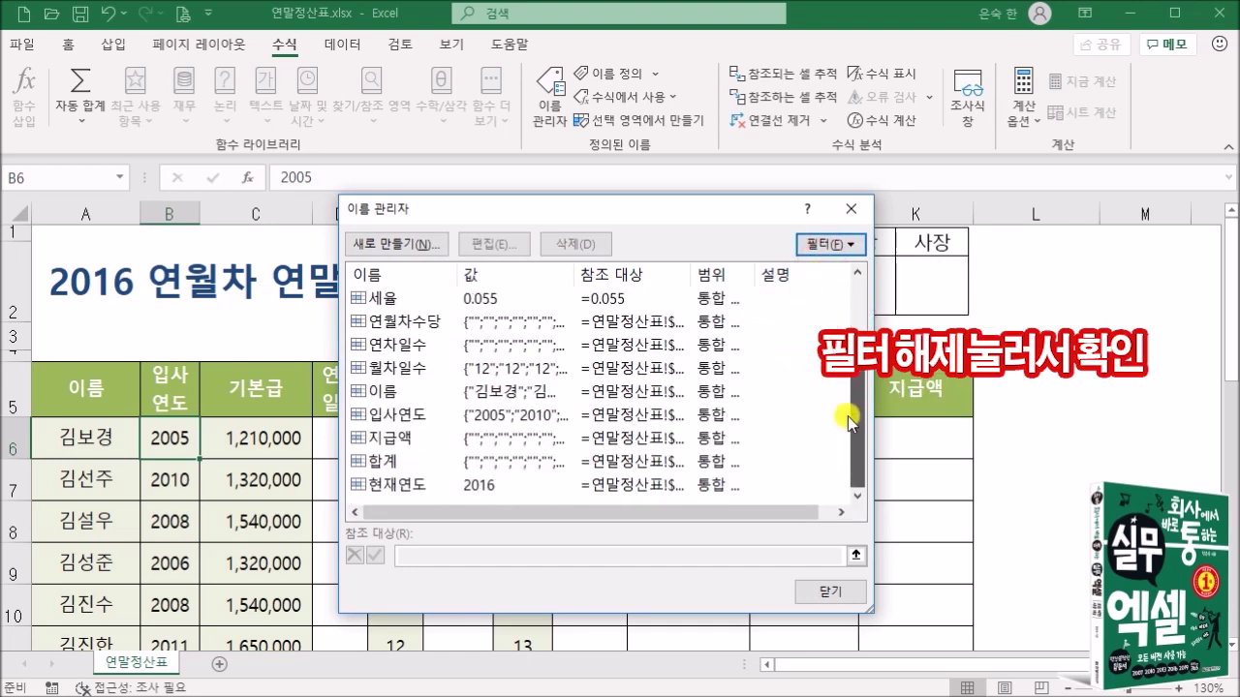
scroll(839, 417, "up", 2)
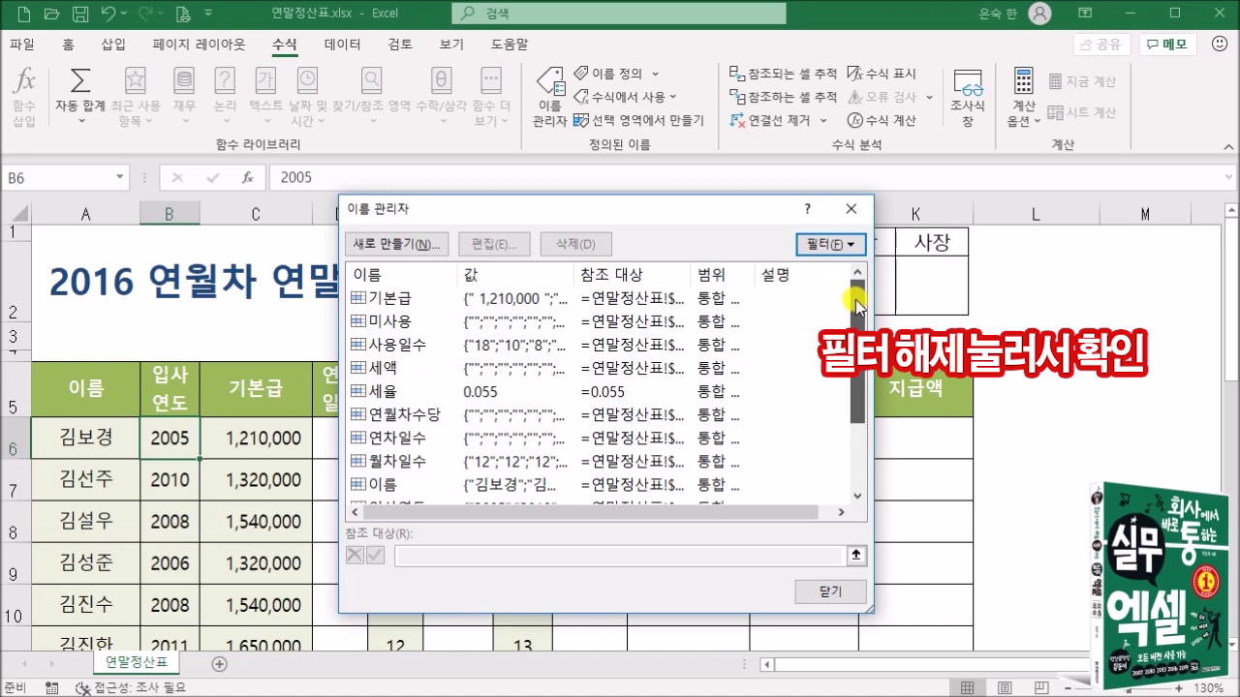
left_click(816, 593)
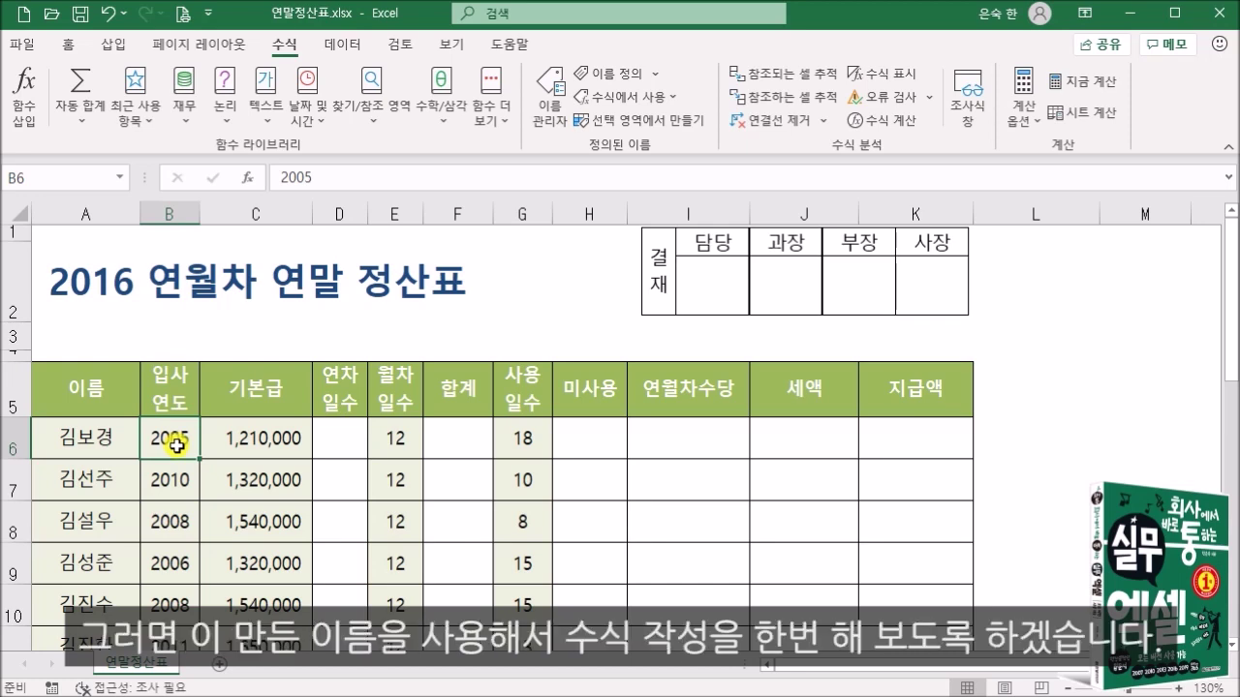
Step: Enter the formula =현재연도-입사연도-1+10 in D6 of the 연차일수 column, using the defined names
left_click(344, 436)
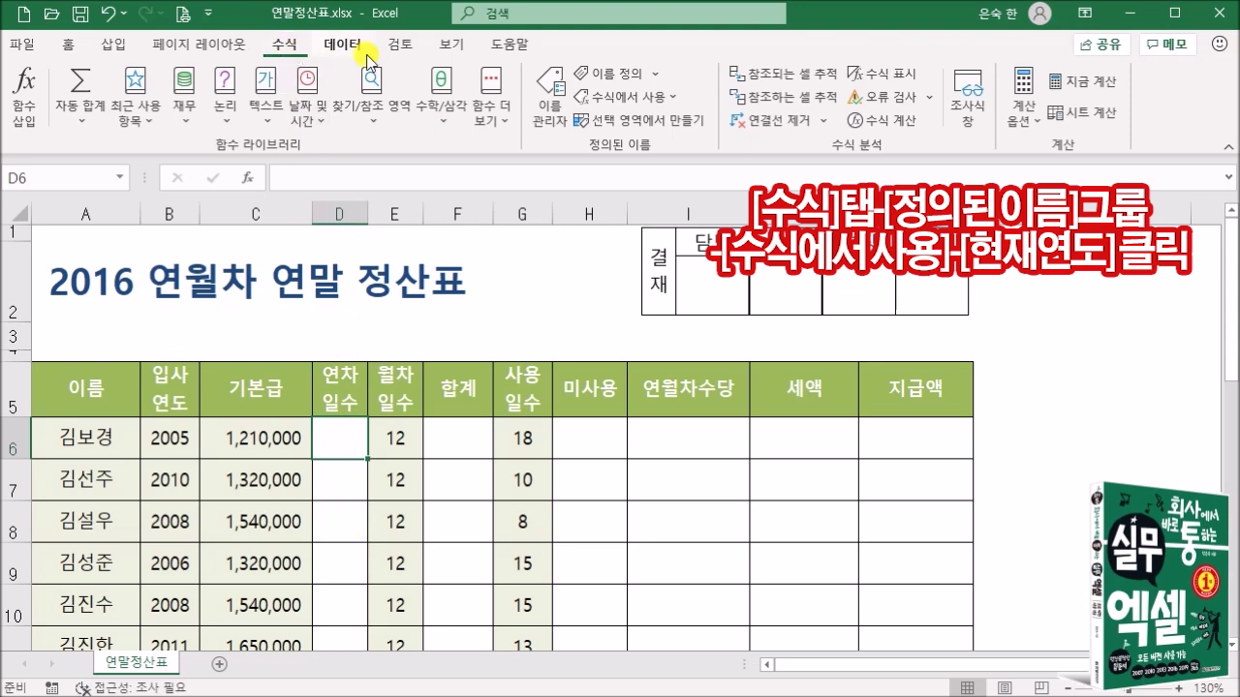
left_click(672, 100)
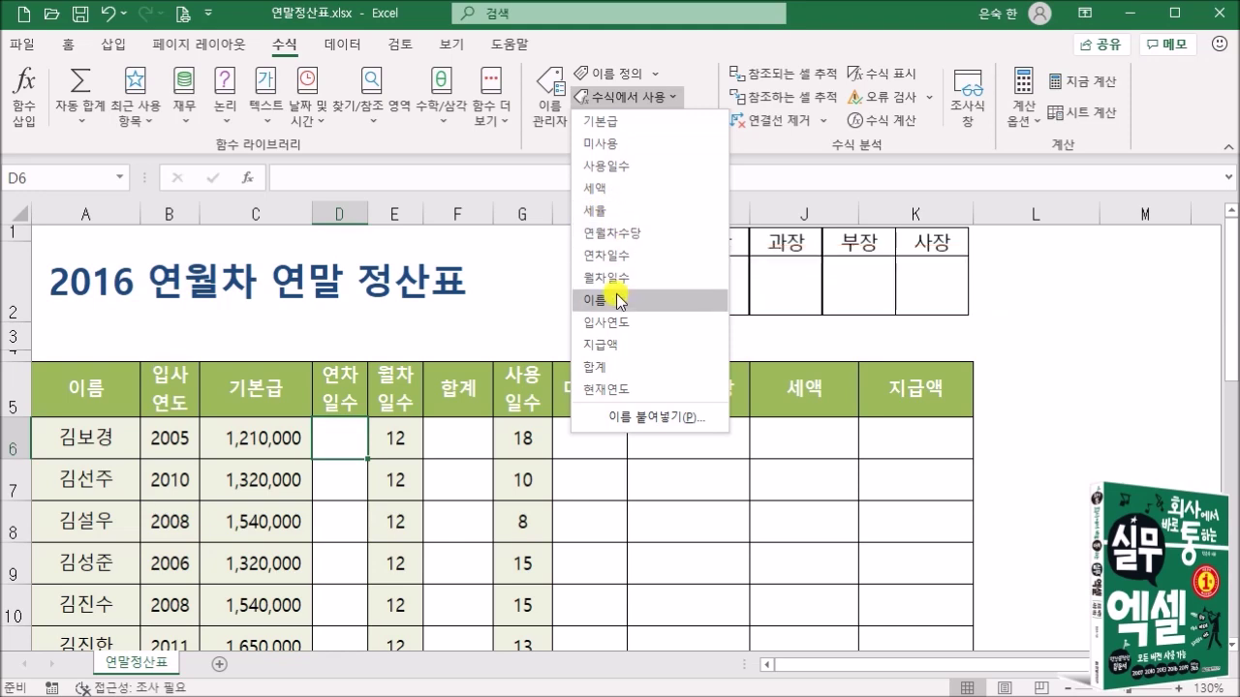
left_click(592, 391)
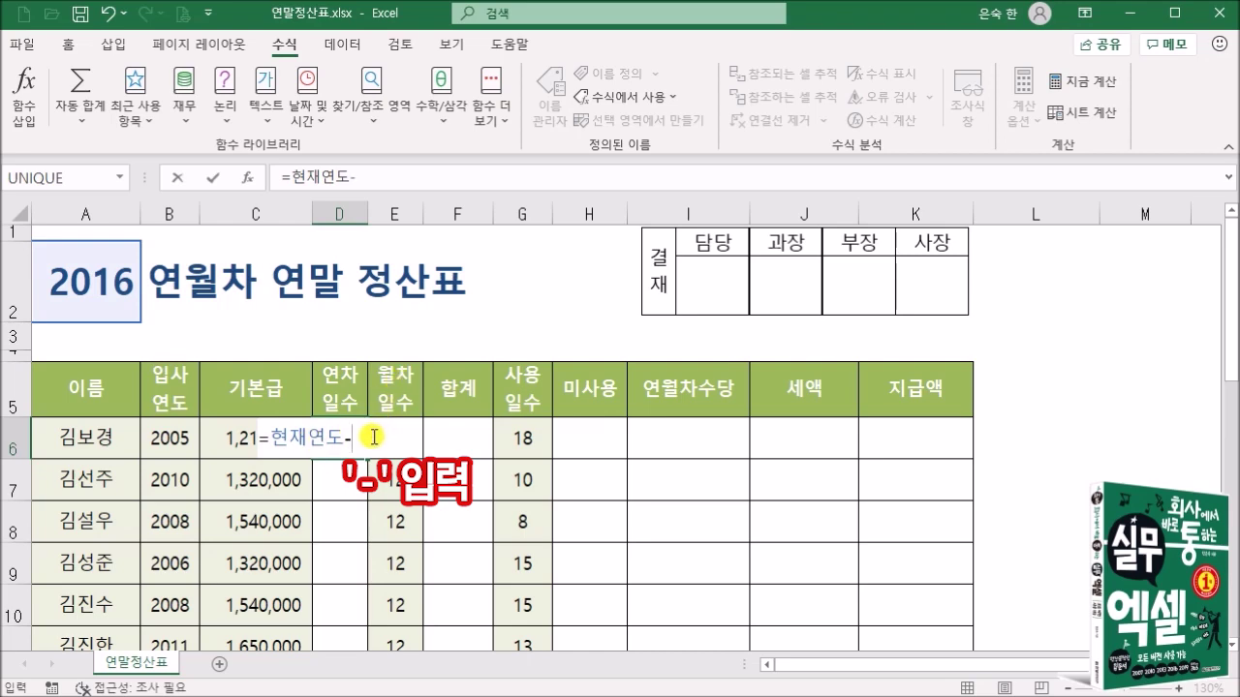
left_click(622, 96)
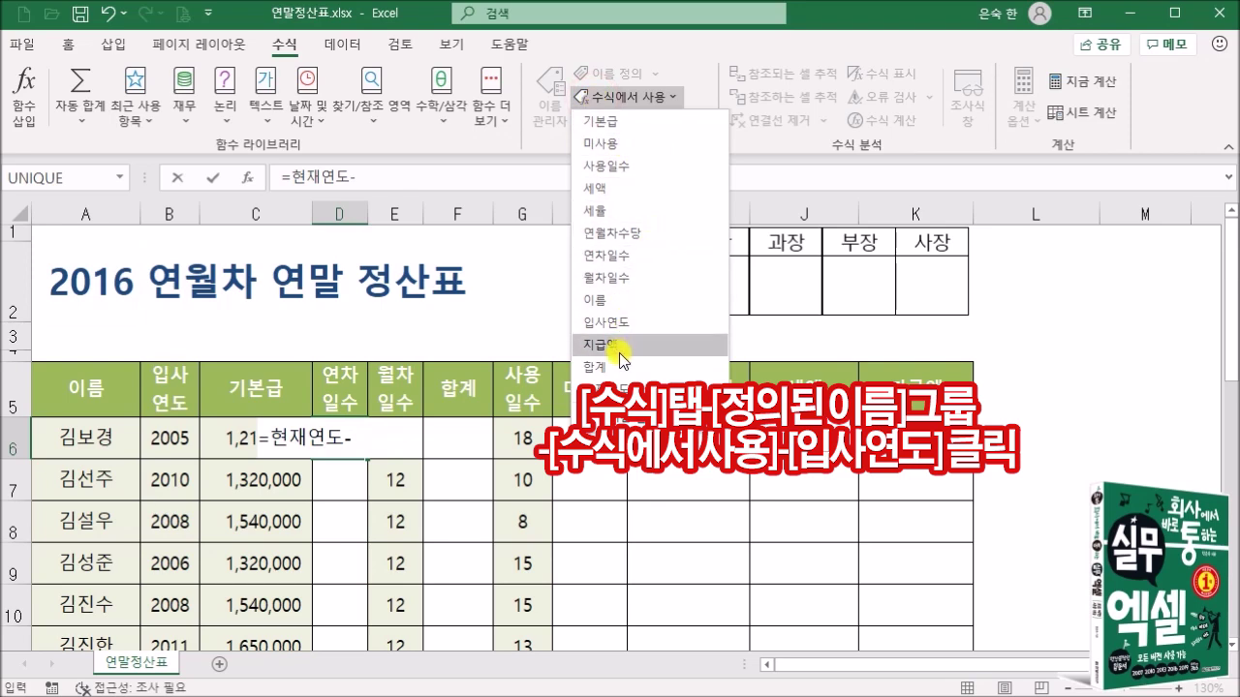
left_click(627, 322)
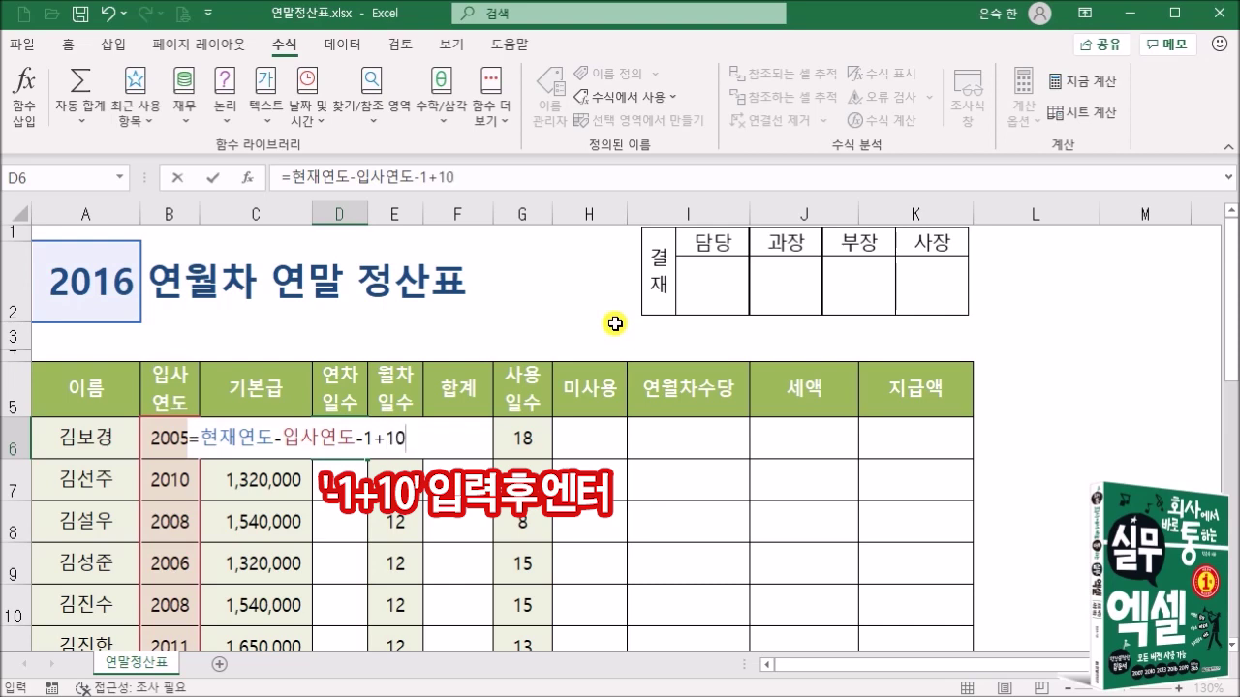
type("-1+10")
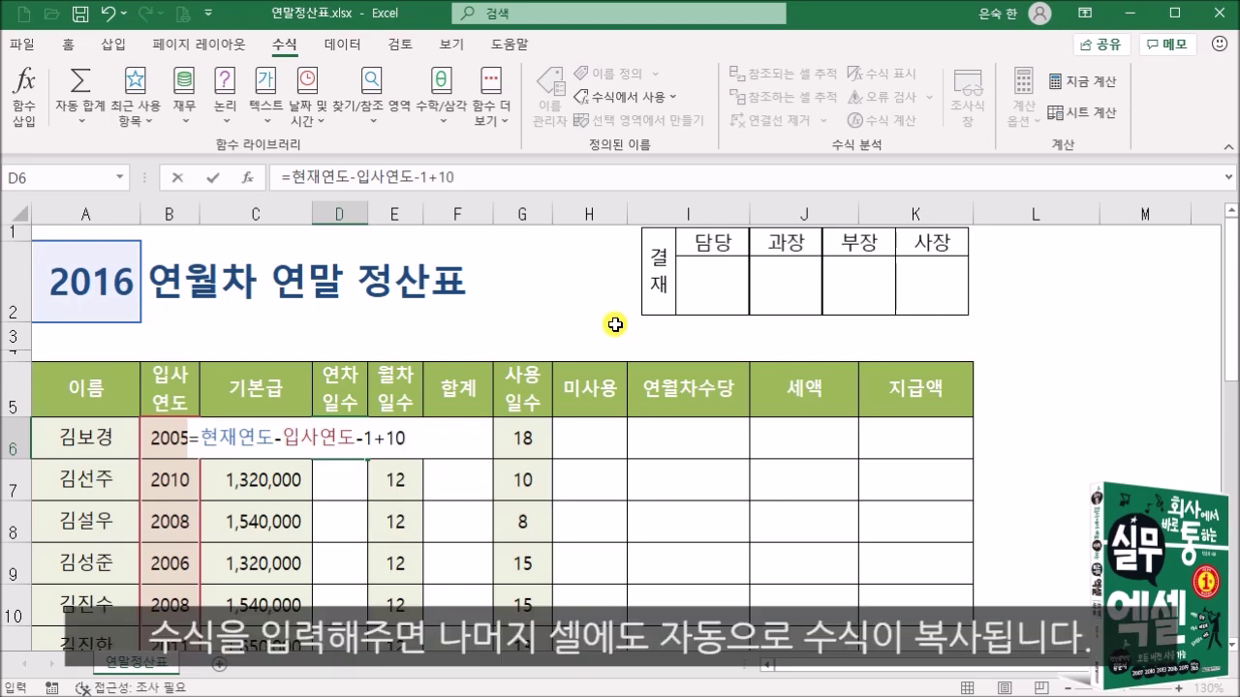
key("Return")
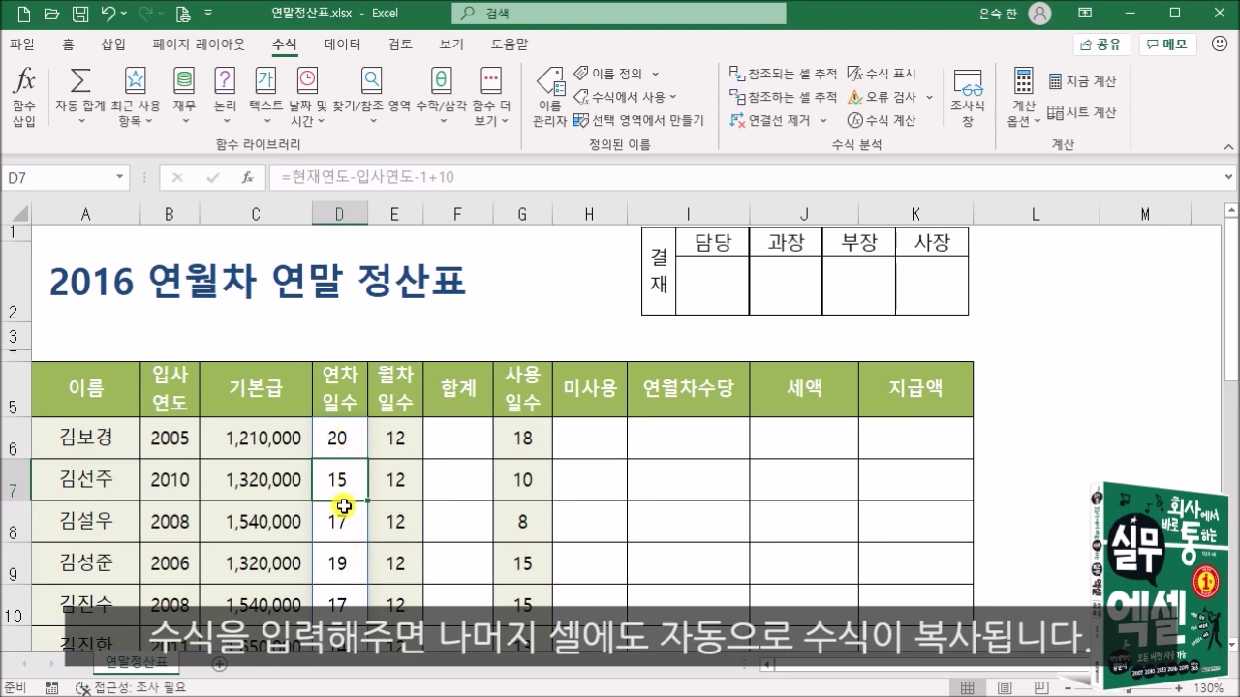
Step: Enter the formula =연차일수+월차일수 in F6 of the 합계 column, picking both defined names from the name suggestions
left_click(455, 433)
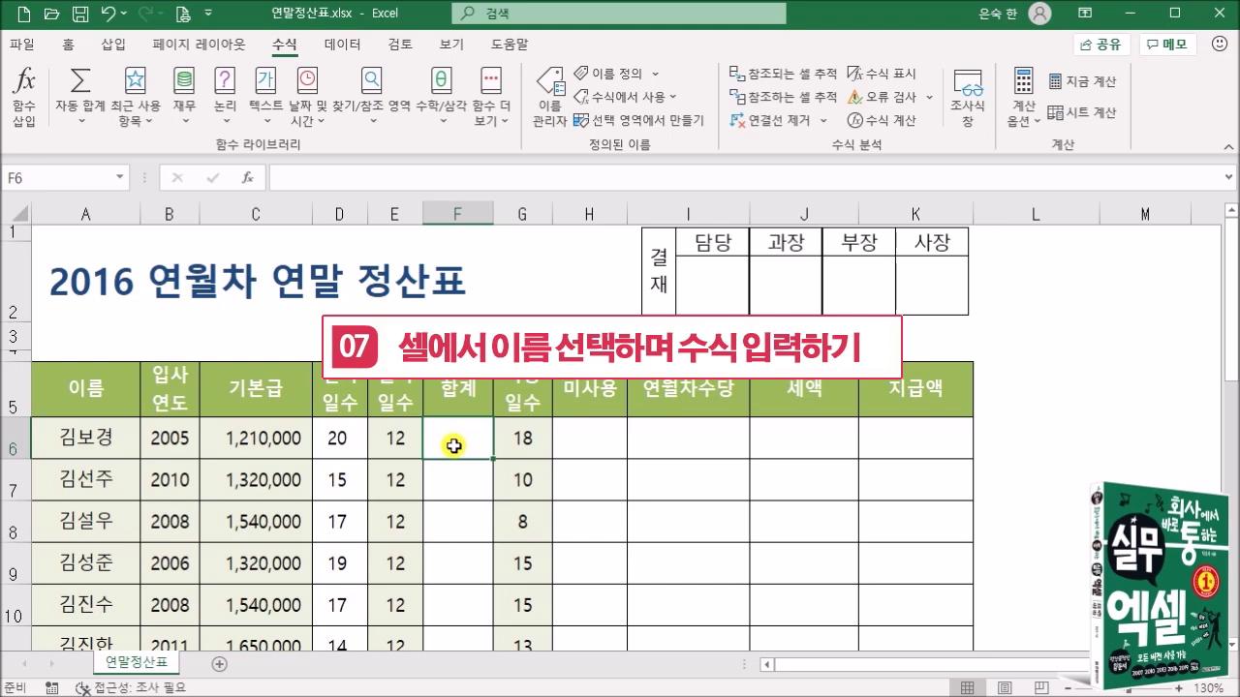
type("=")
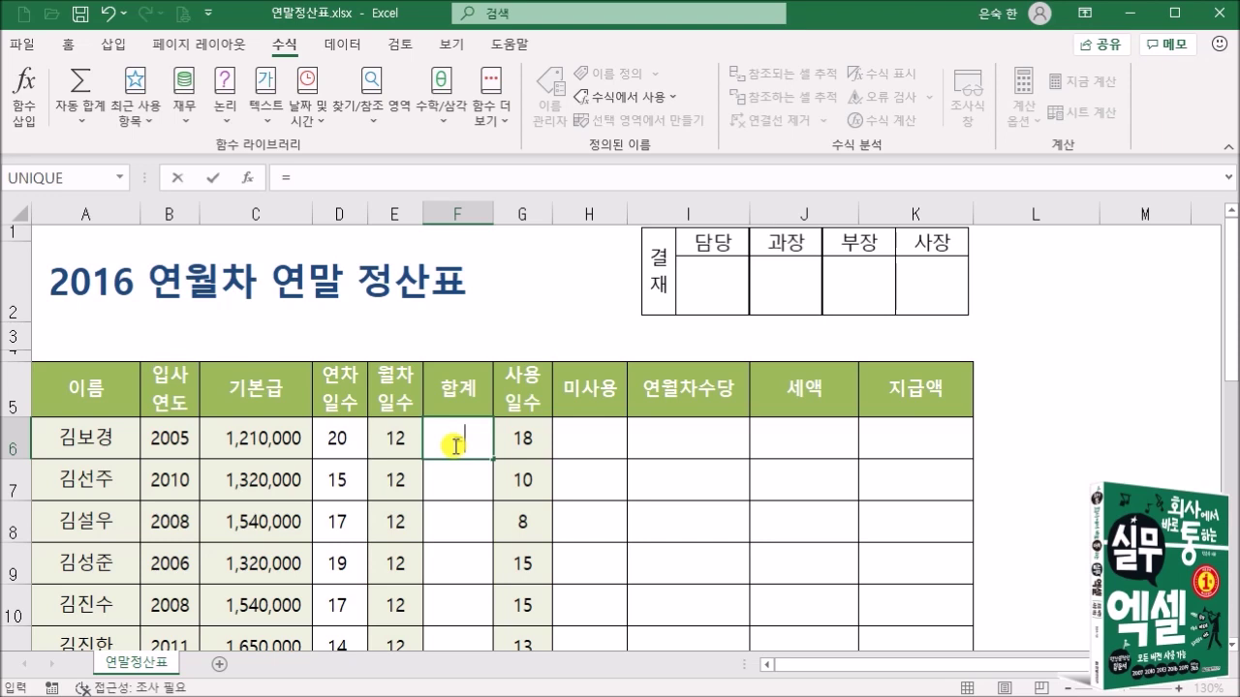
type("연차")
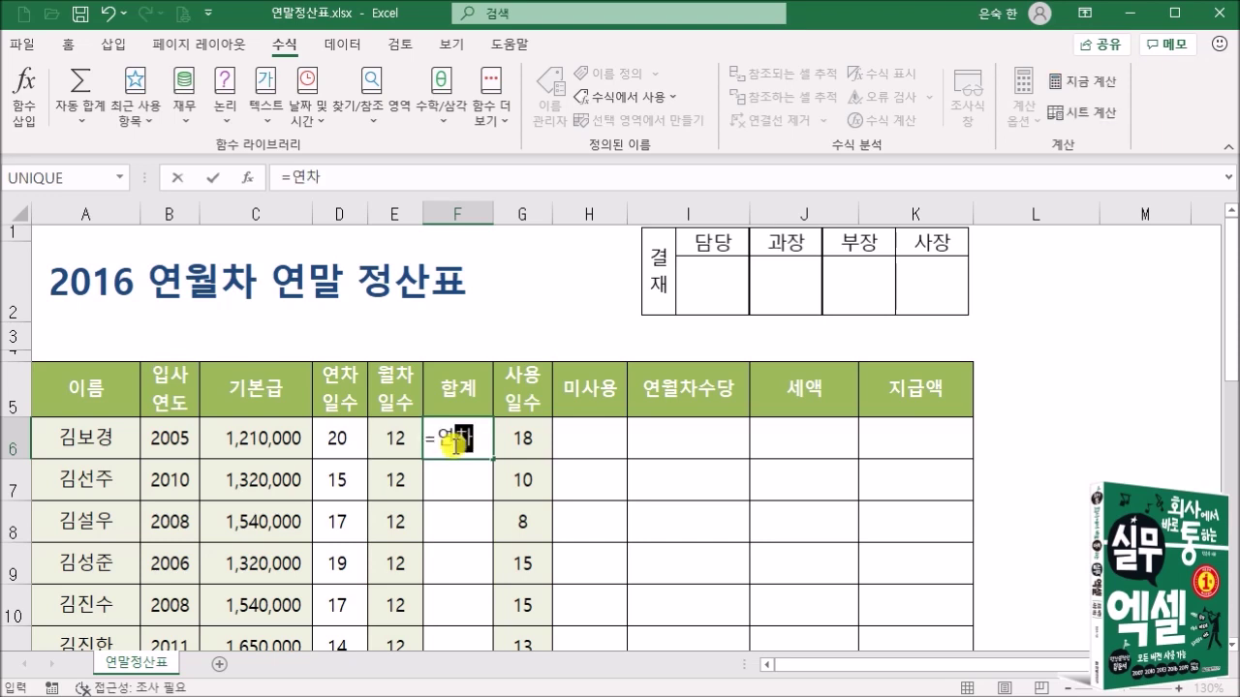
key("BackSpace")
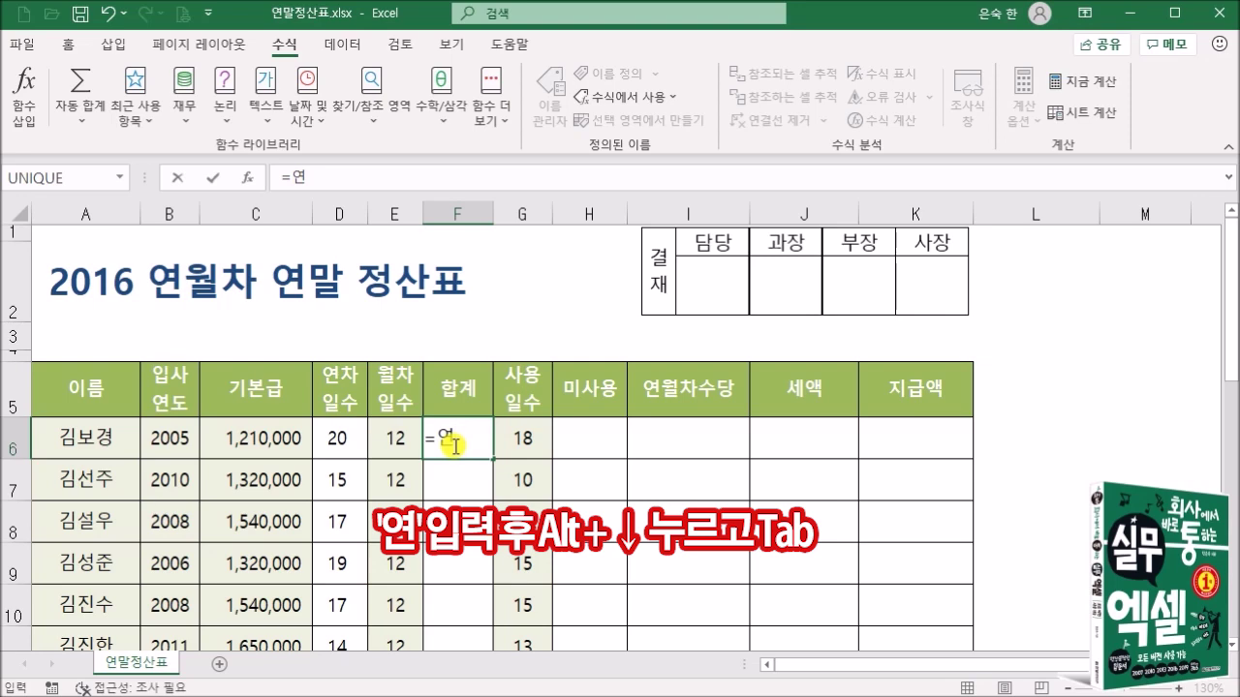
key("alt+Down")
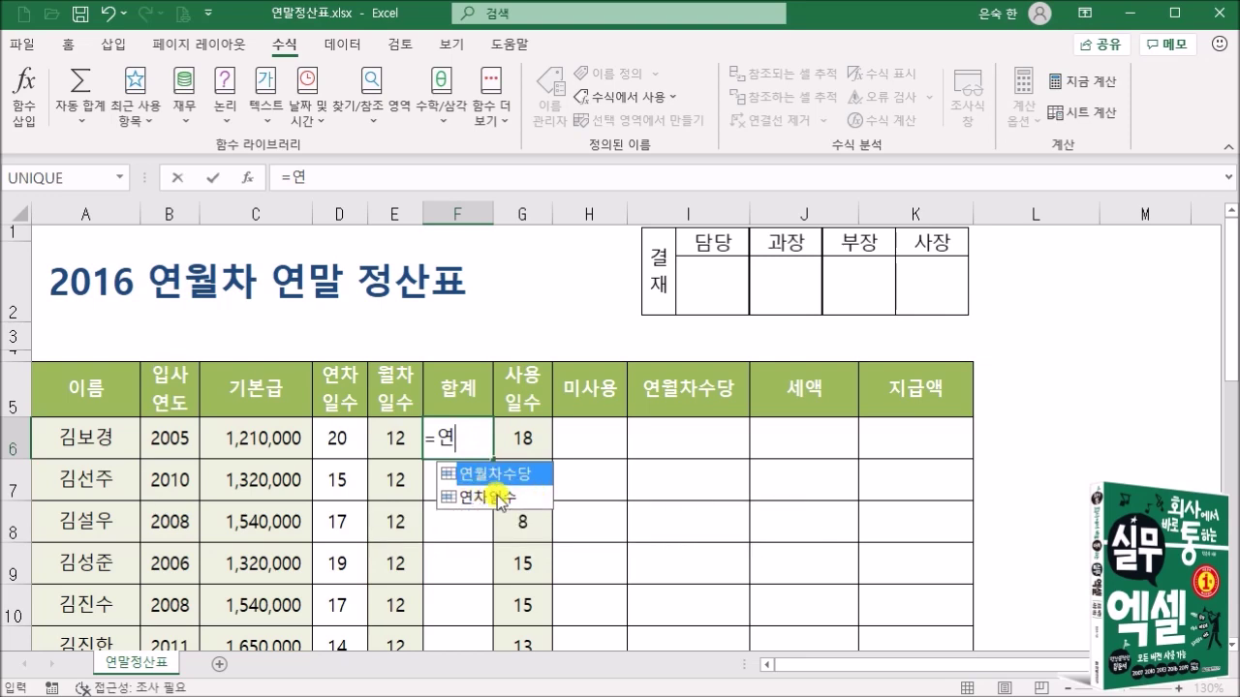
key("Down")
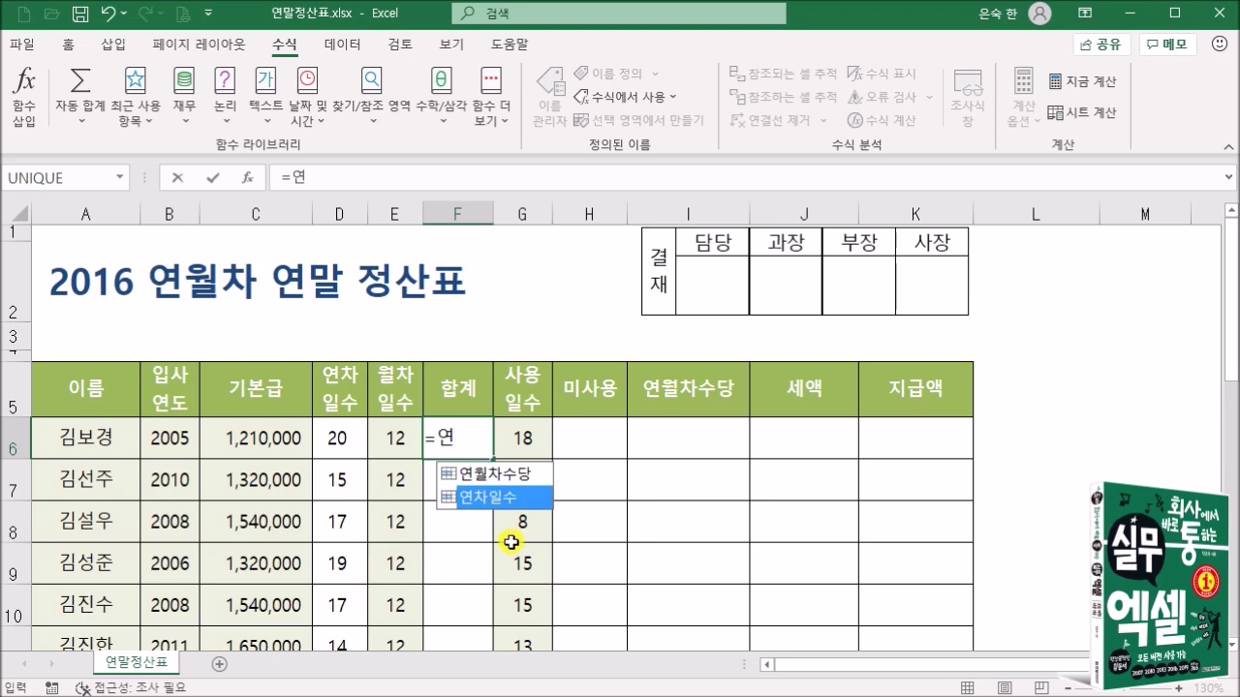
key("Tab")
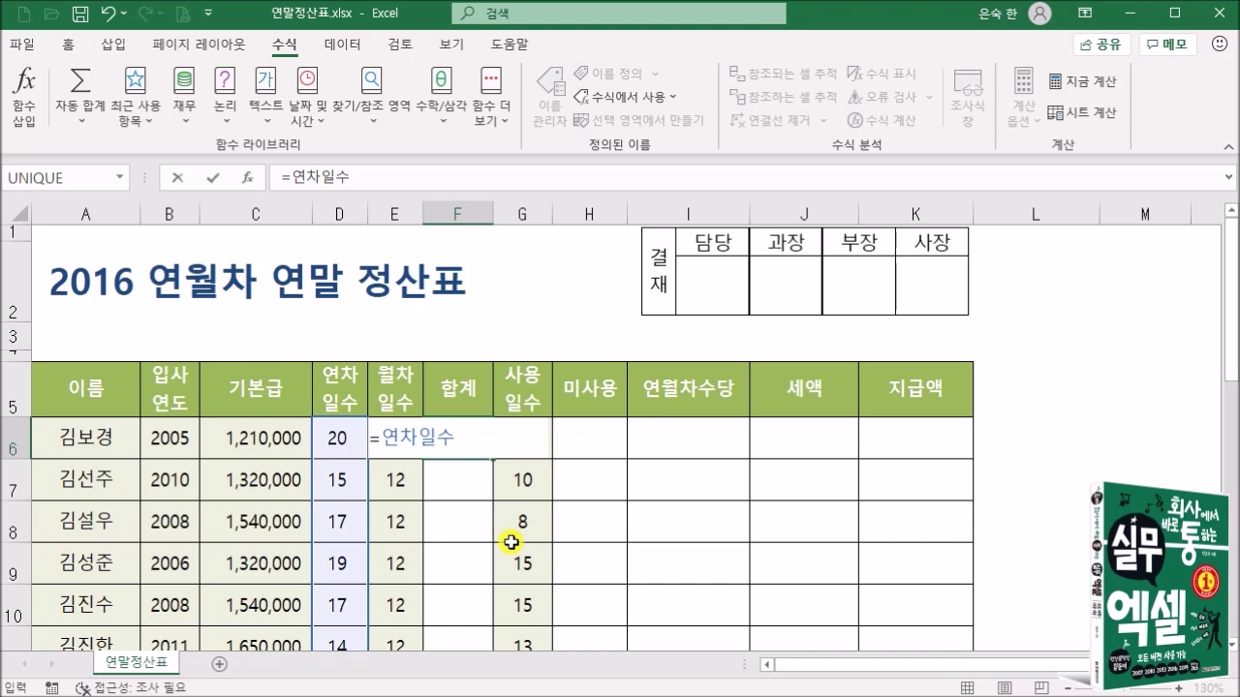
type("+")
type("월")
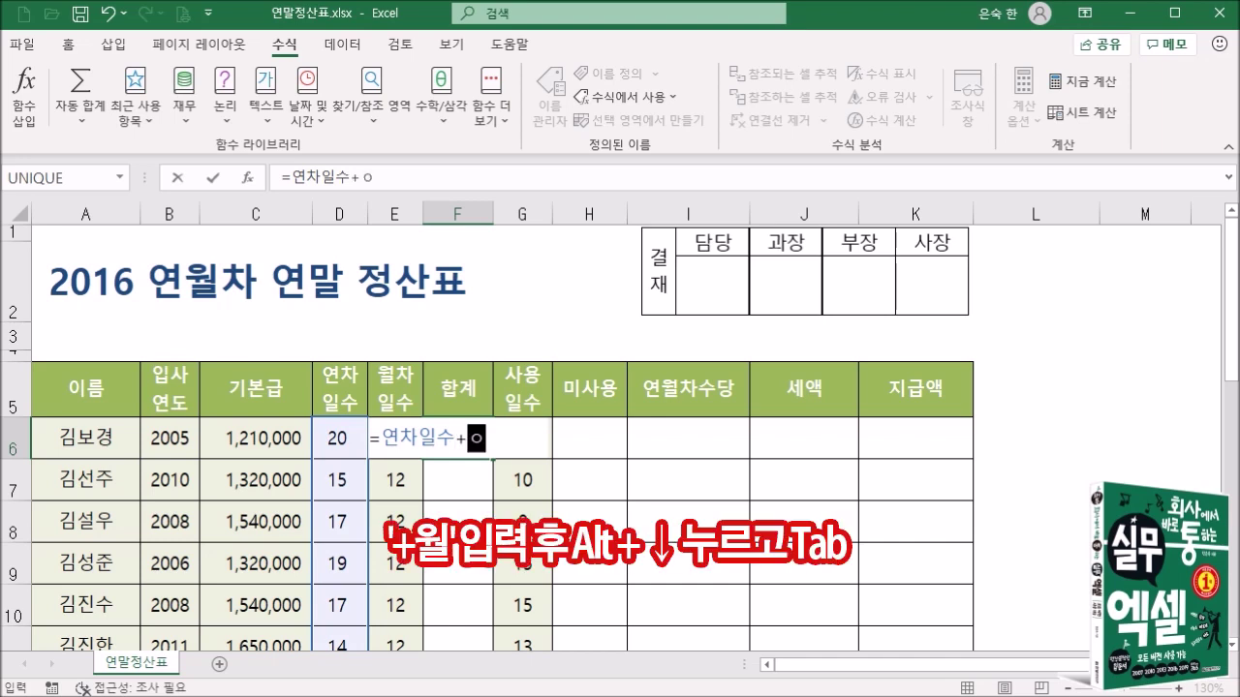
key("alt+Down")
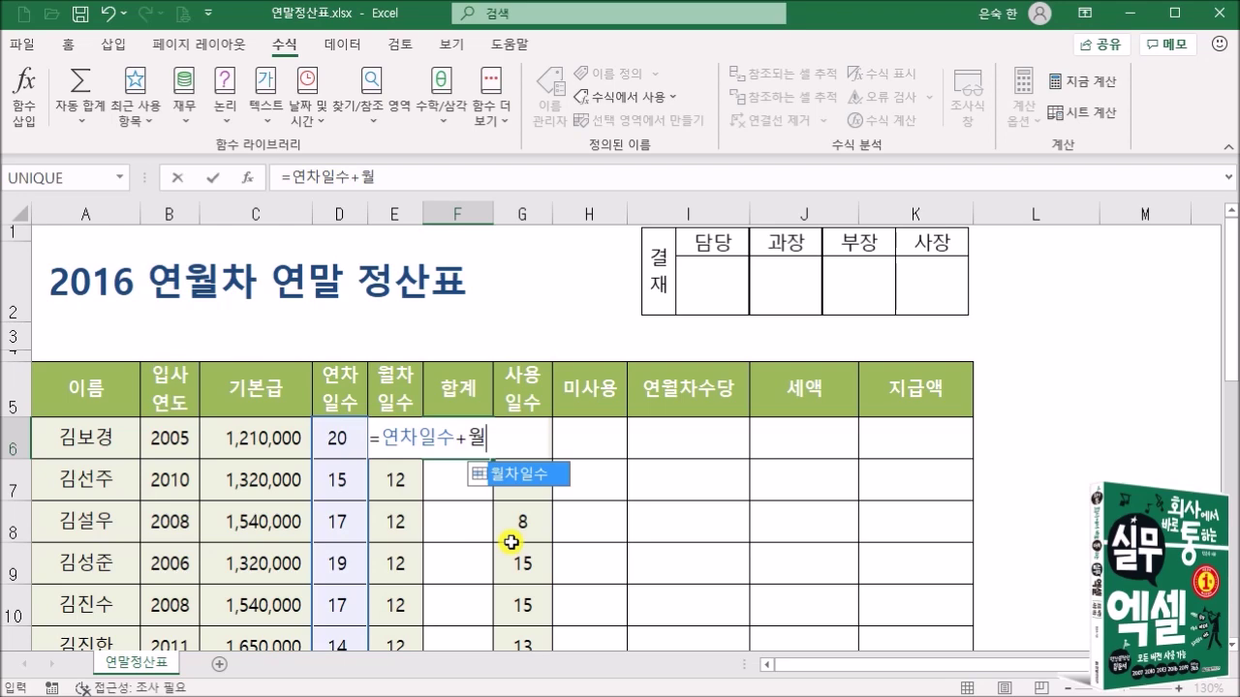
key("Tab")
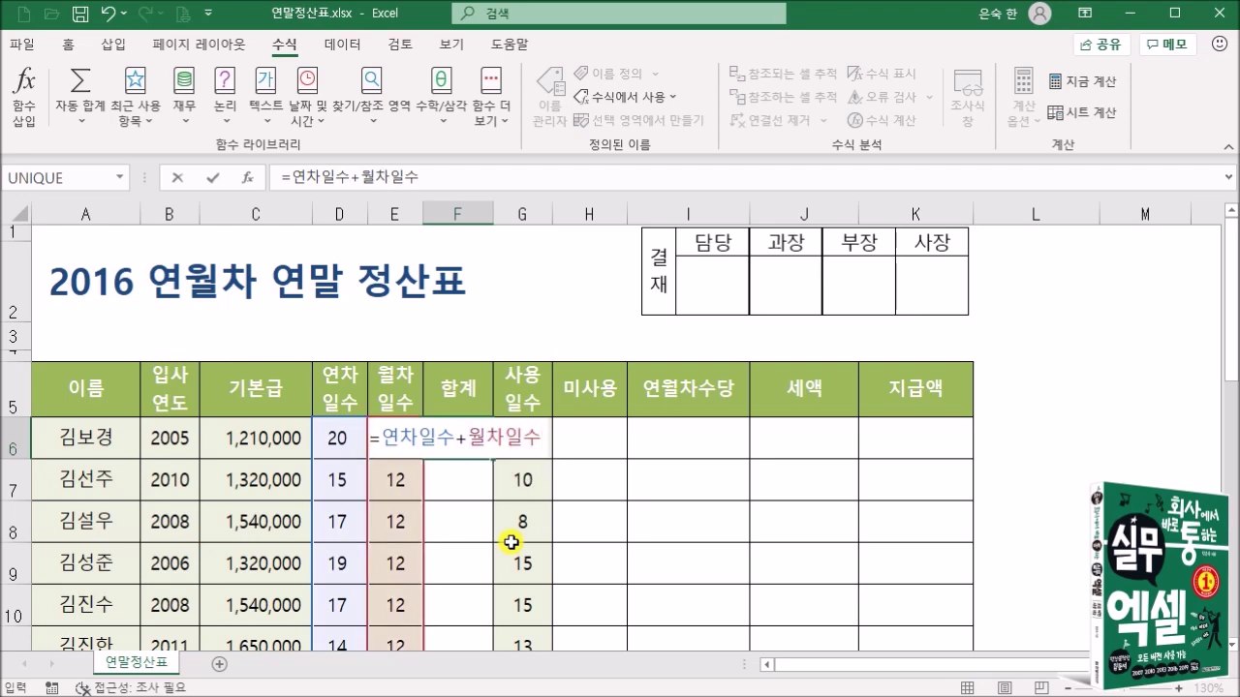
key("Return")
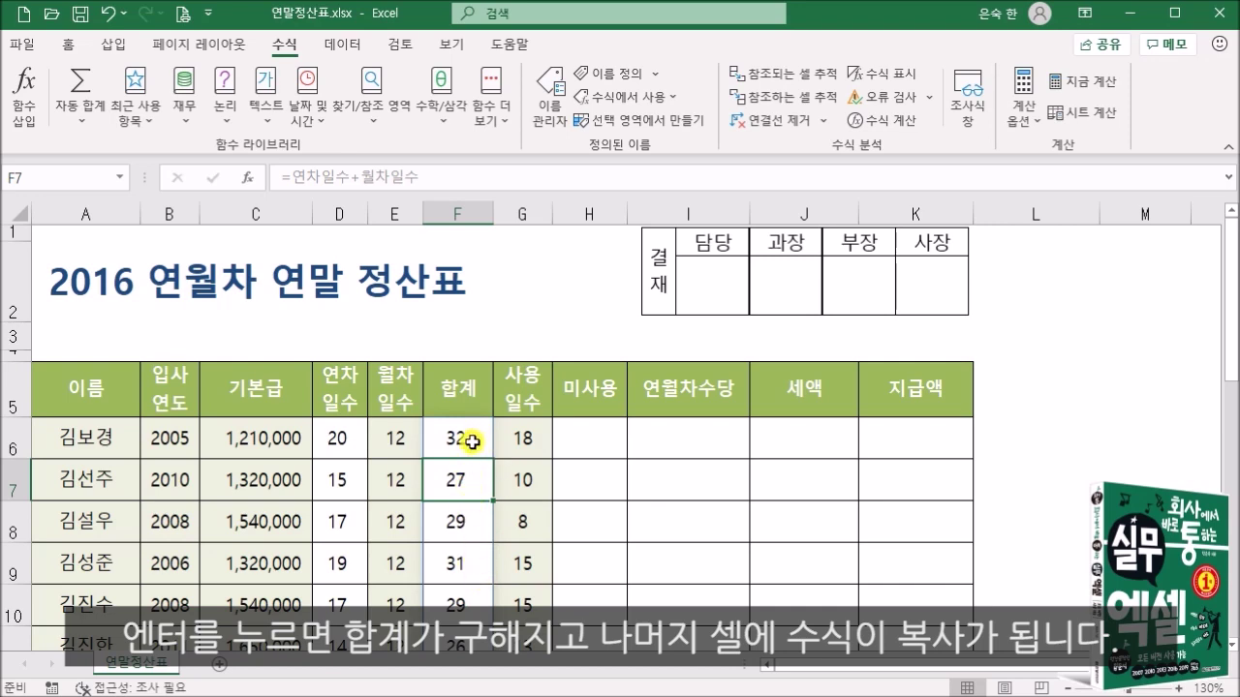
Step: Enter the formula =합계-사용일수 in H6 to calculate the unused days in the 미사용 column
left_click(599, 441)
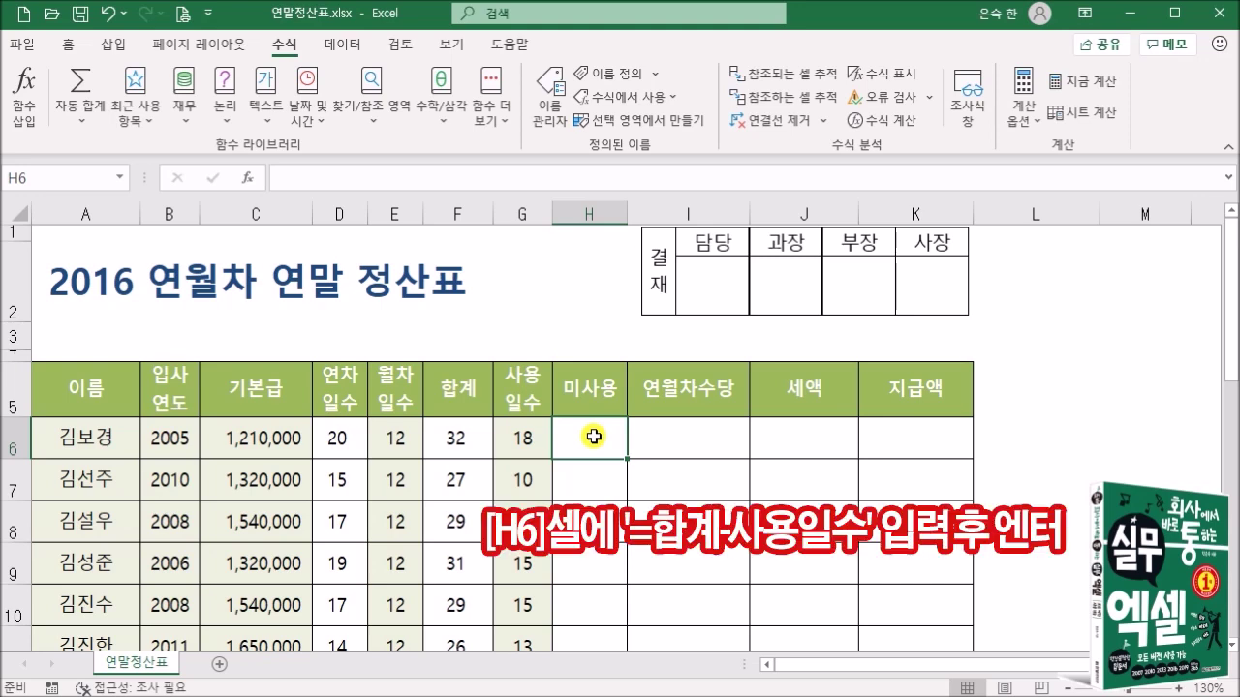
type("=")
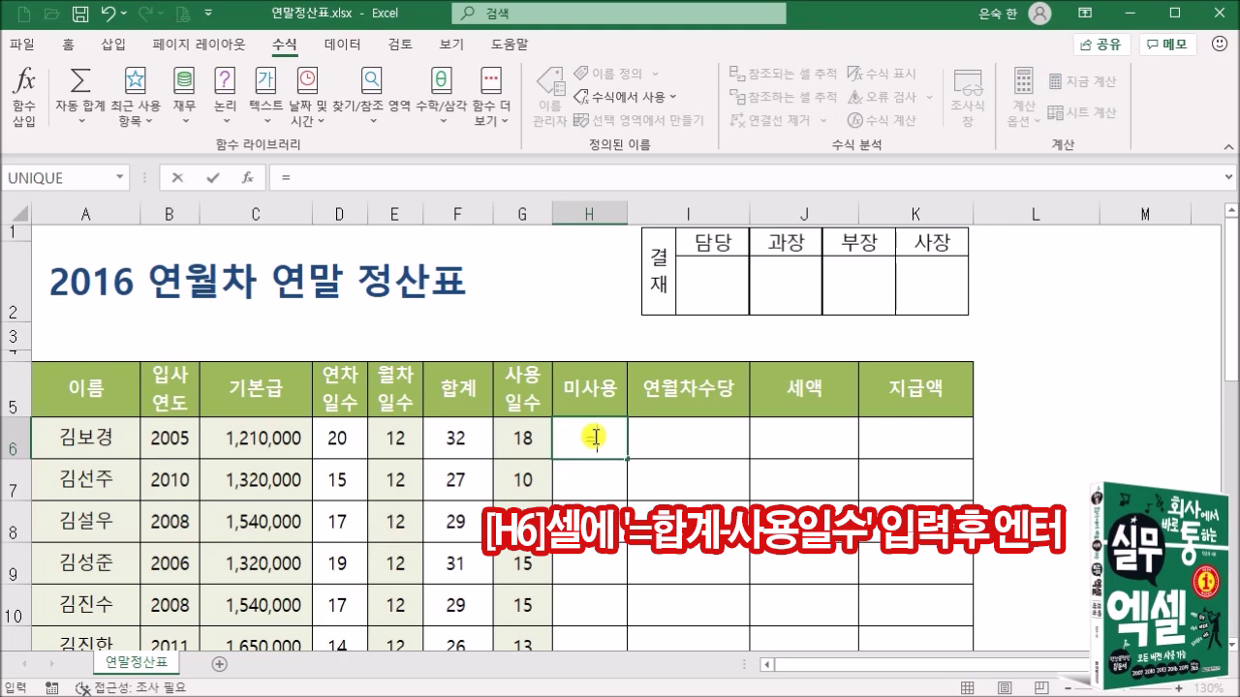
type("합계")
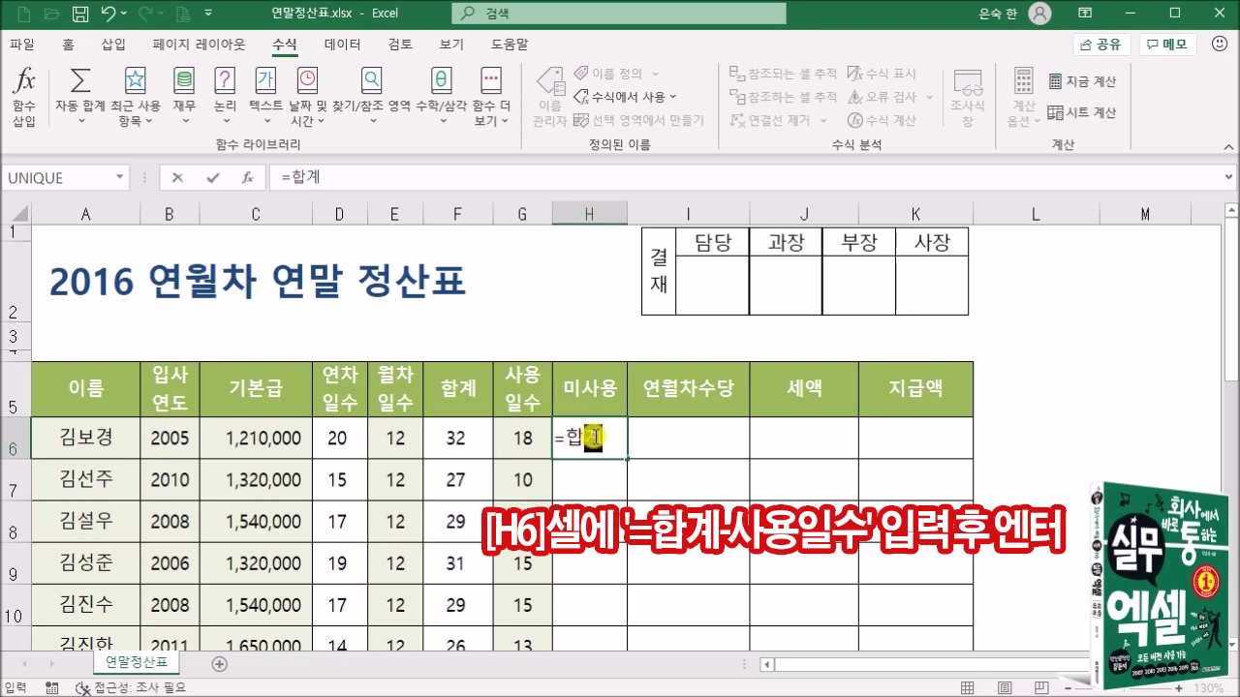
type("-")
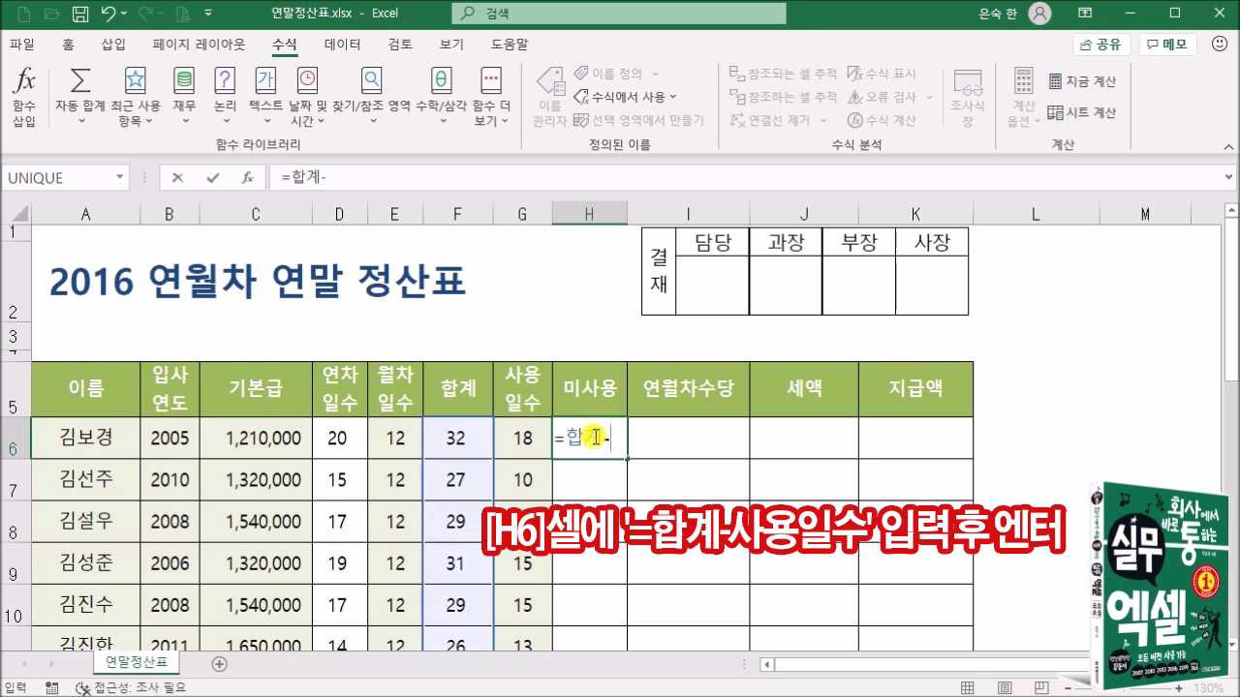
type("사용")
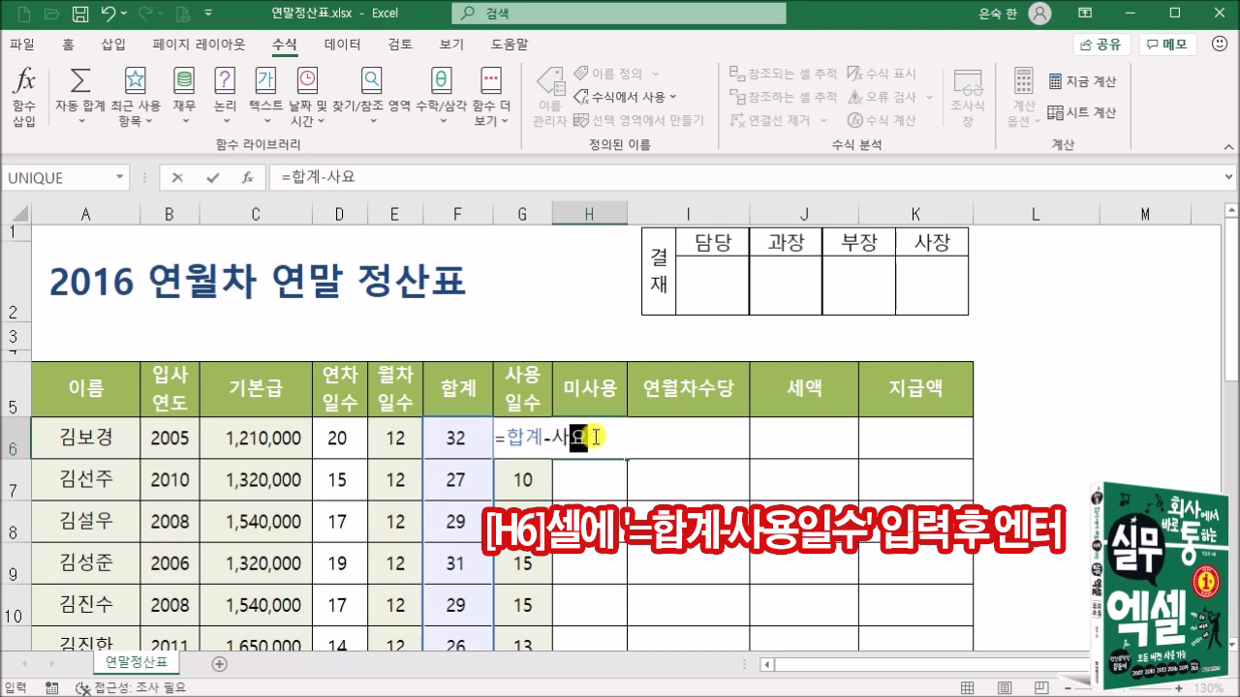
type("일수")
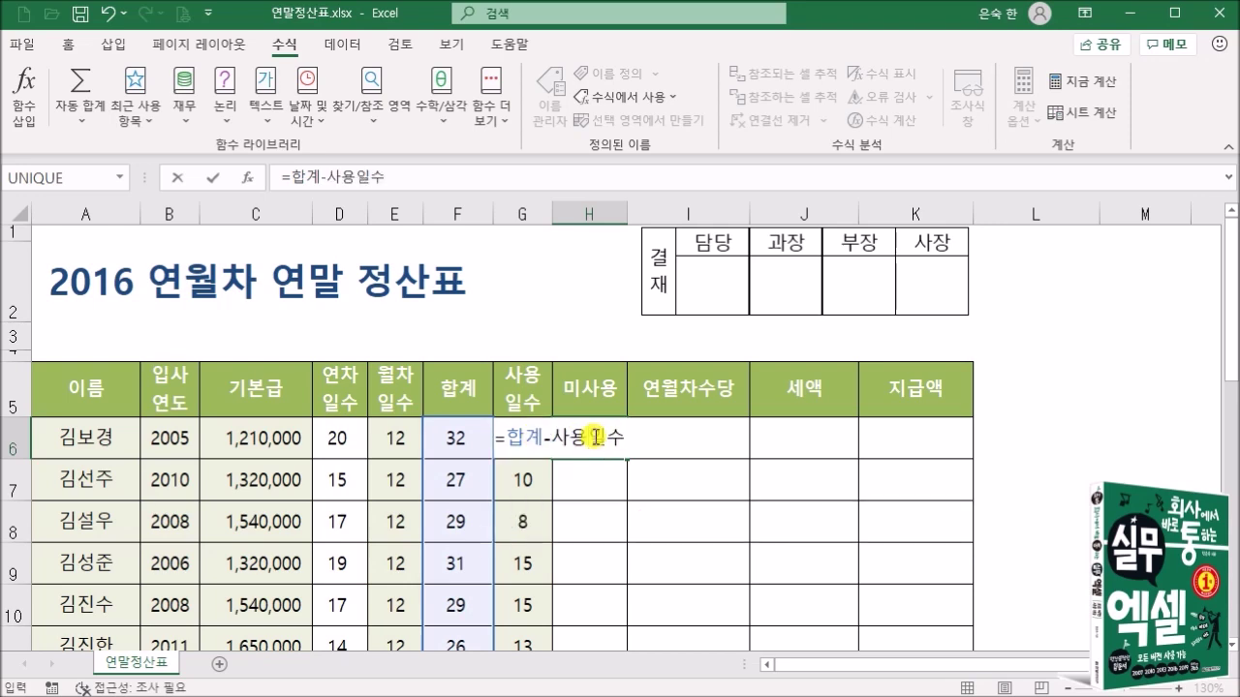
key("Return")
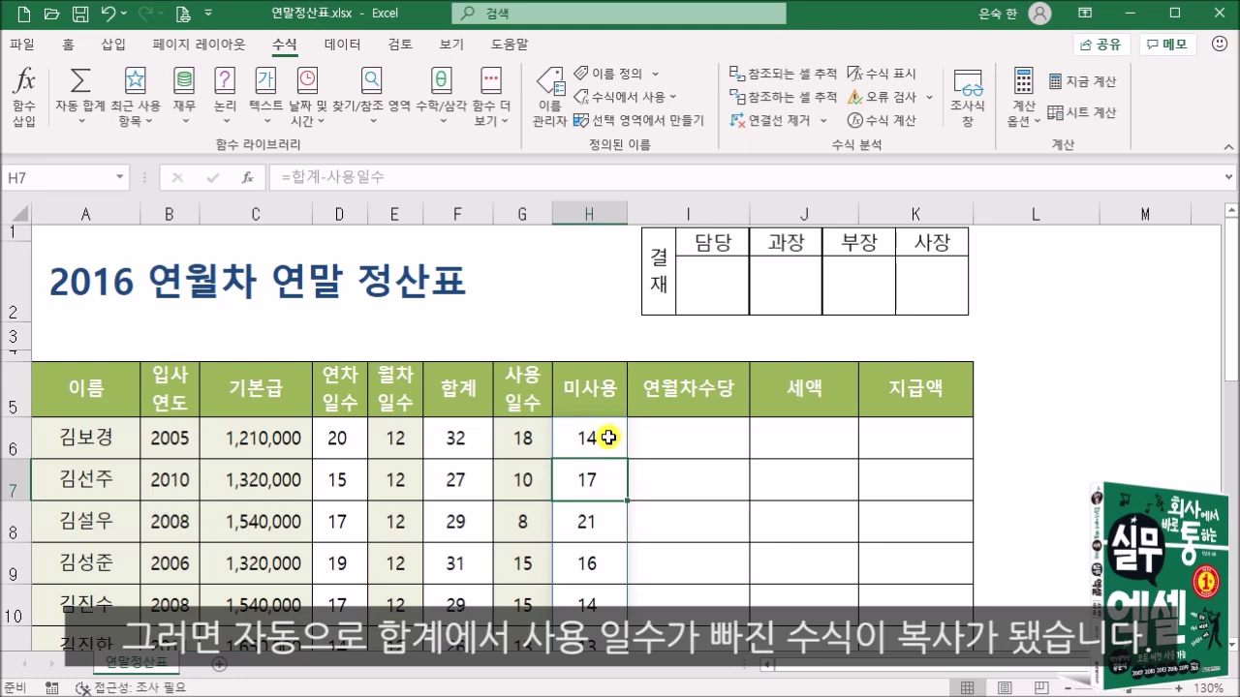
Step: Enter the formula =기본급*미사용/25 in I6 to calculate the leave allowance in the 연월차수당 column
left_click(705, 440)
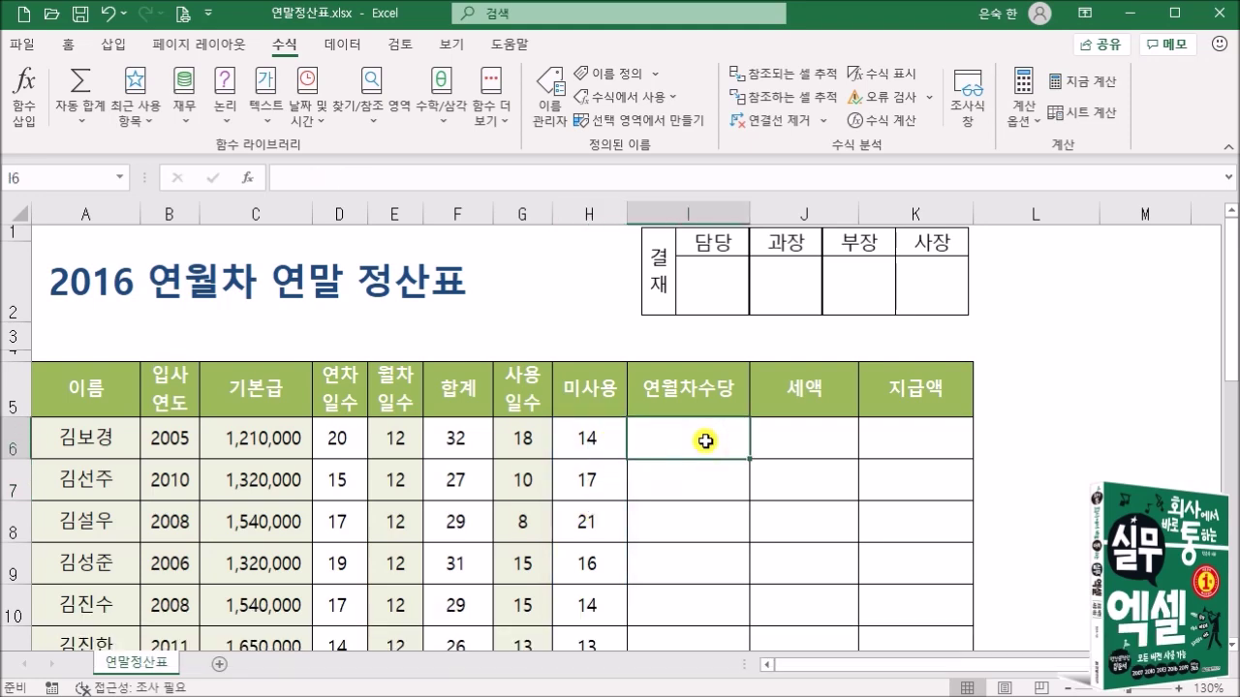
type("=기")
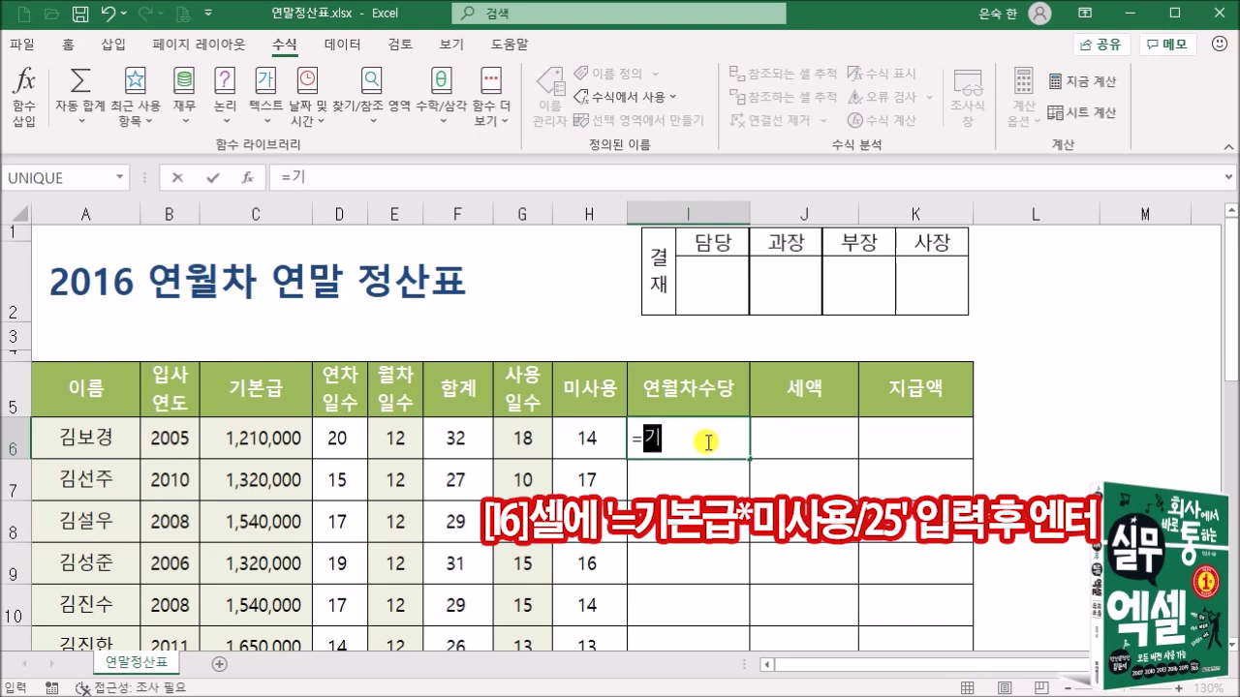
type("본급*미사용")
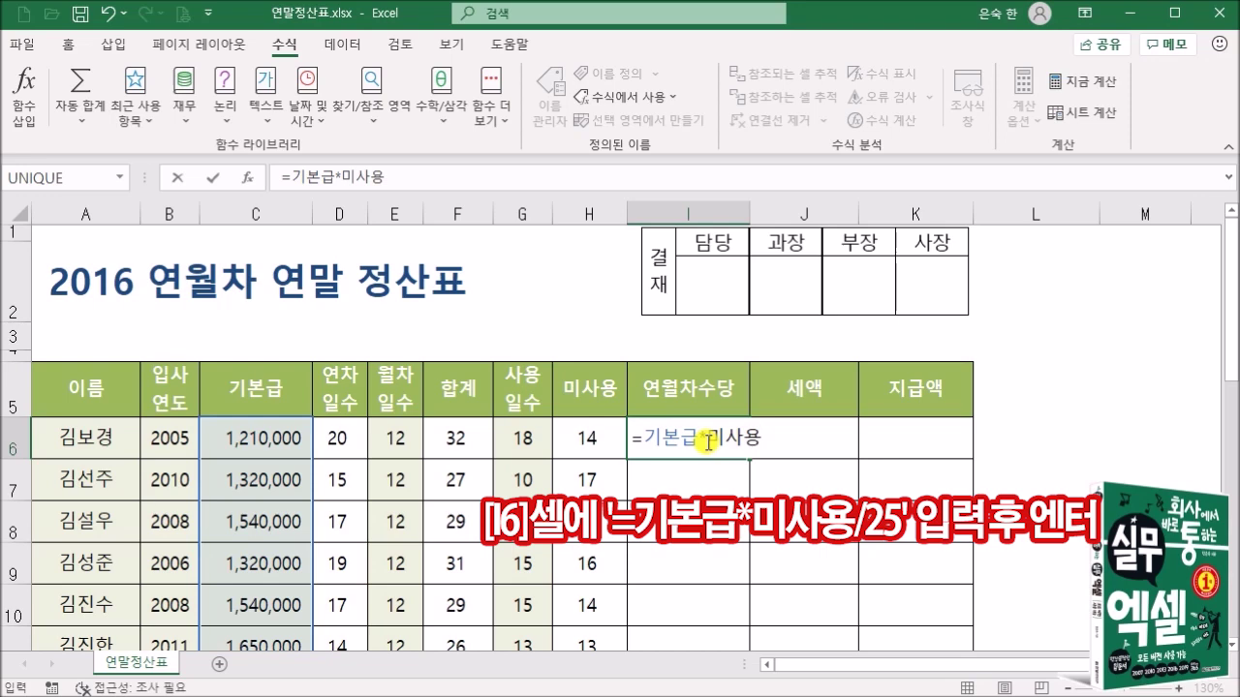
type("/25")
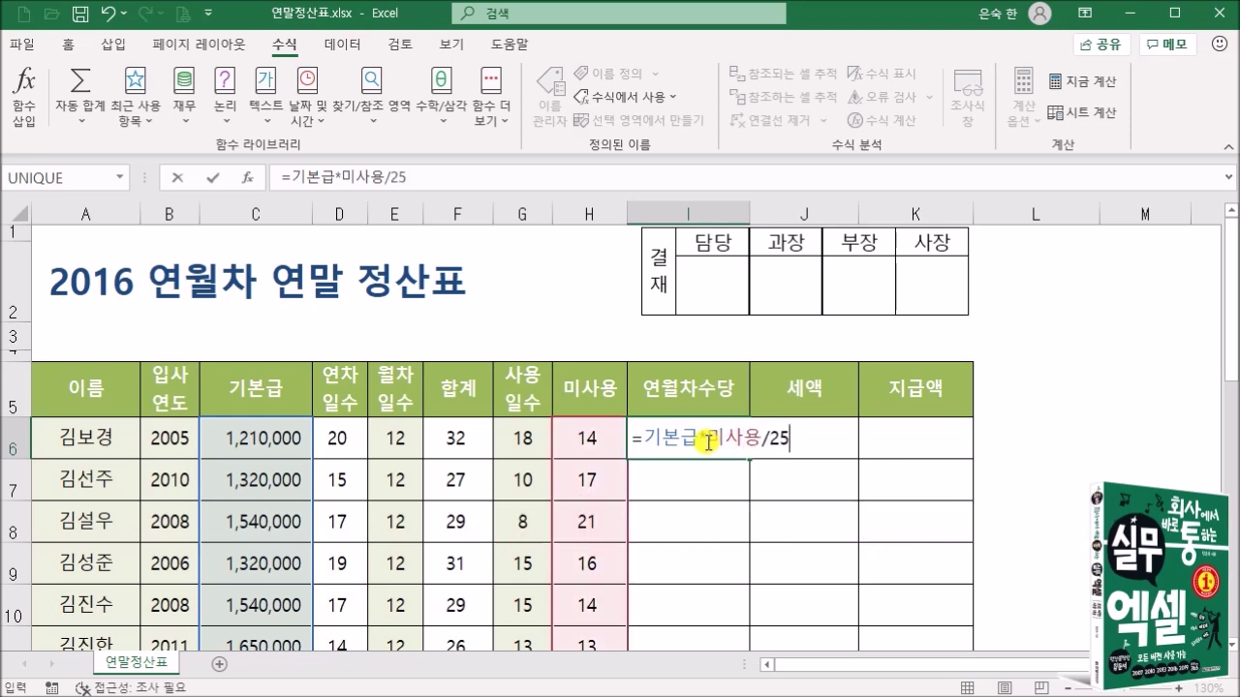
key("Return")
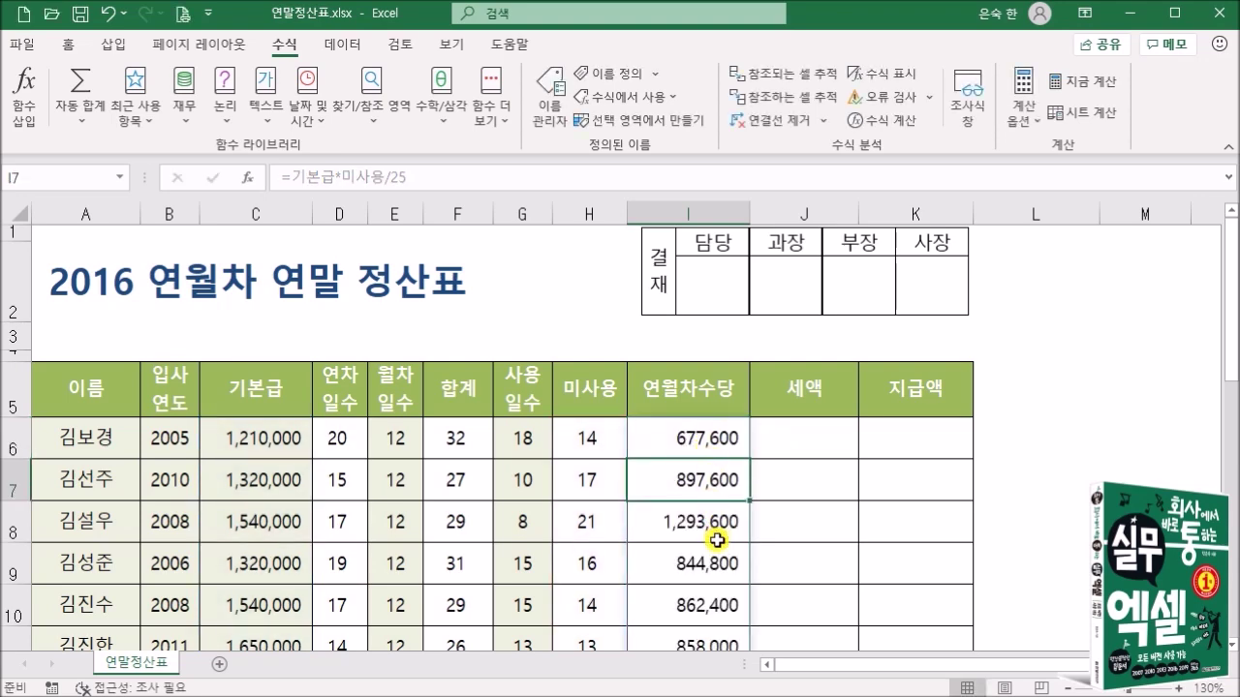
Step: Enter the formula =연월차수당*세율 in J6 to calculate the tax in the 세액 column
left_click(785, 449)
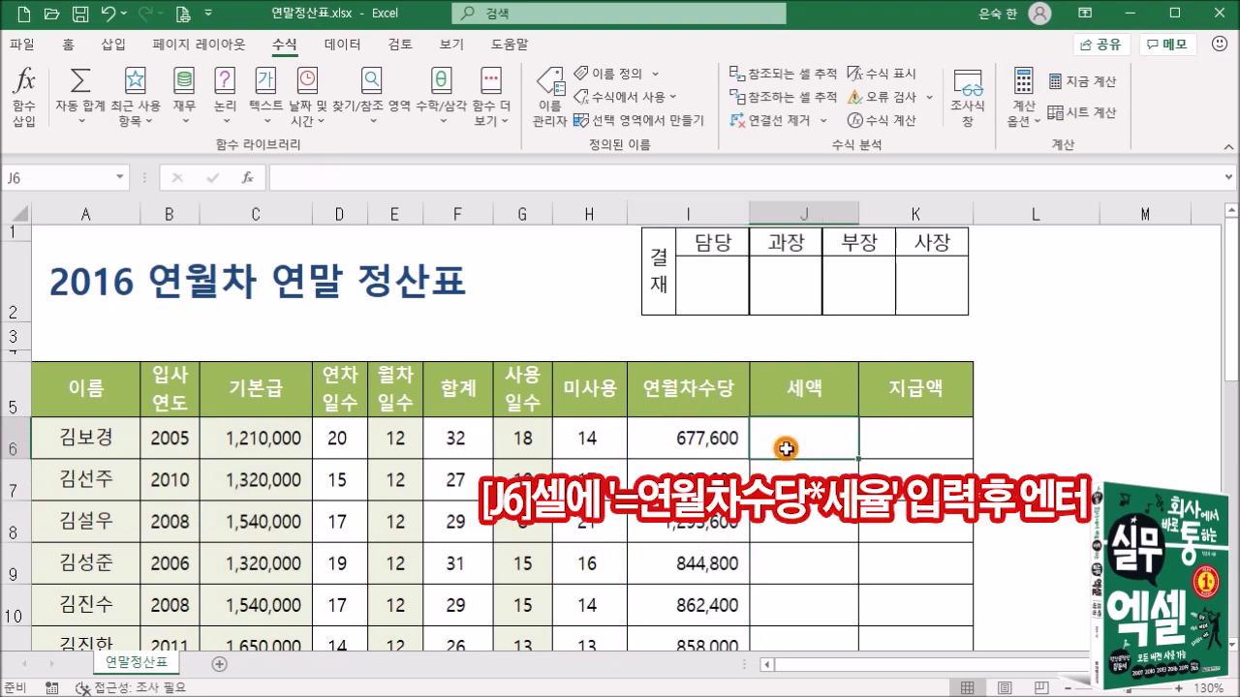
type("=")
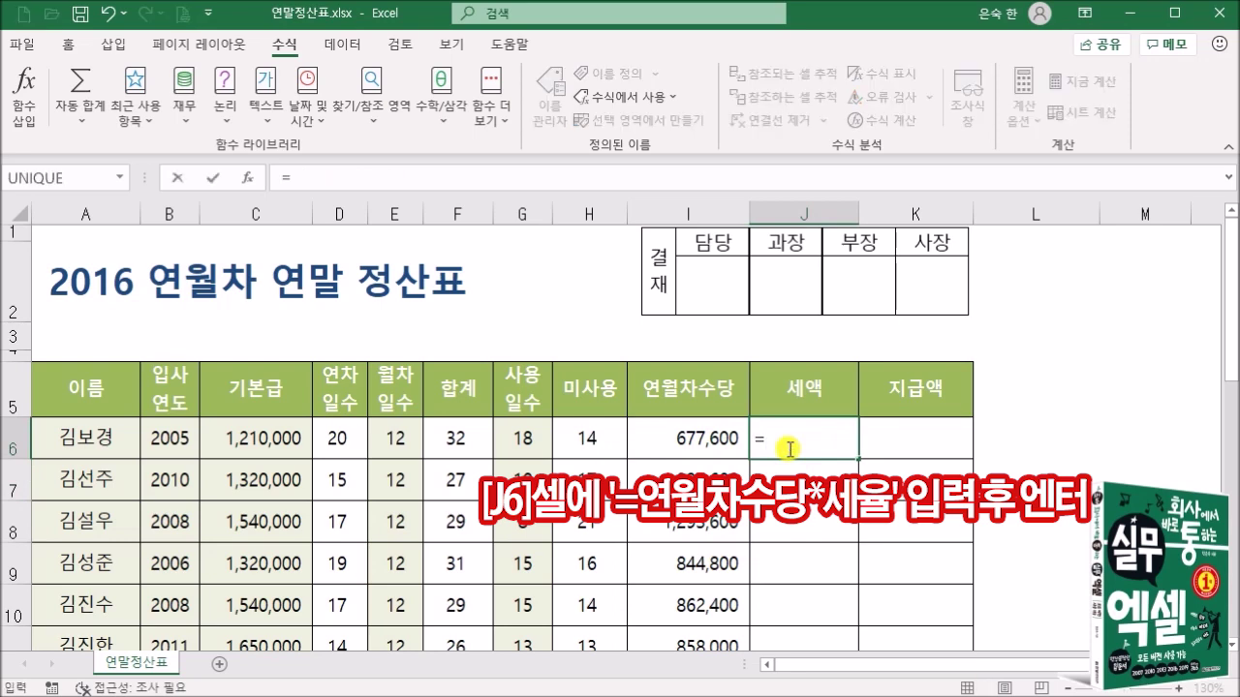
type("연월")
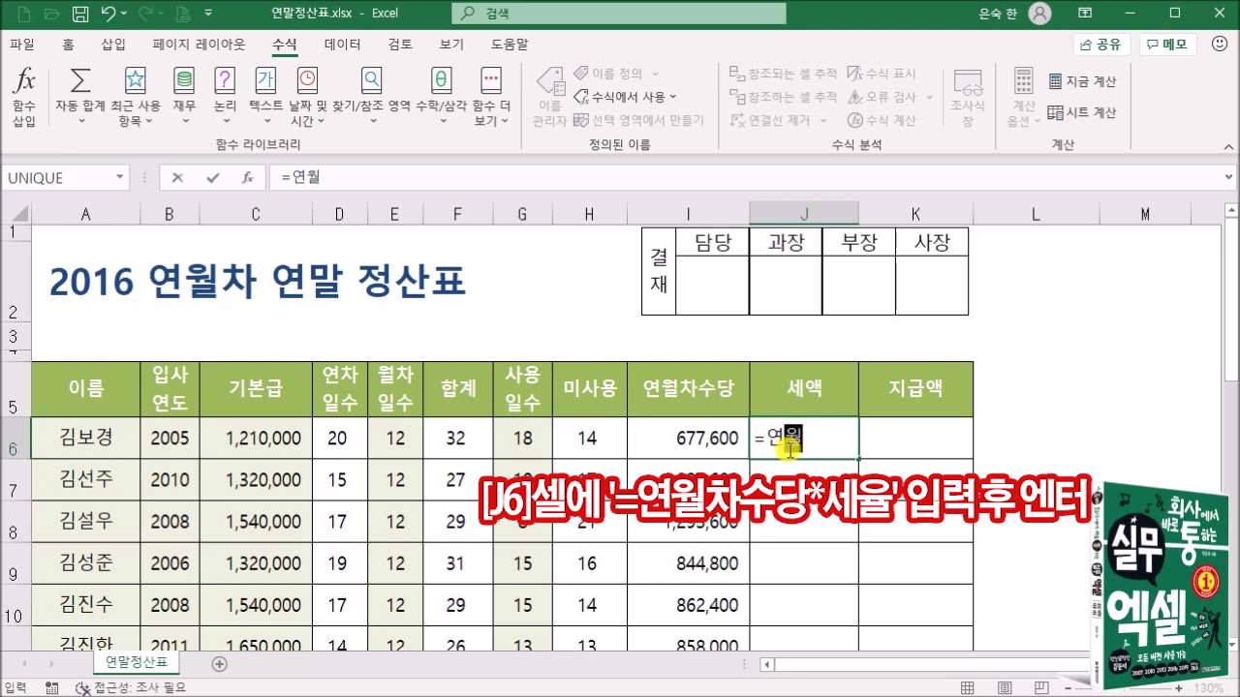
key("Down")
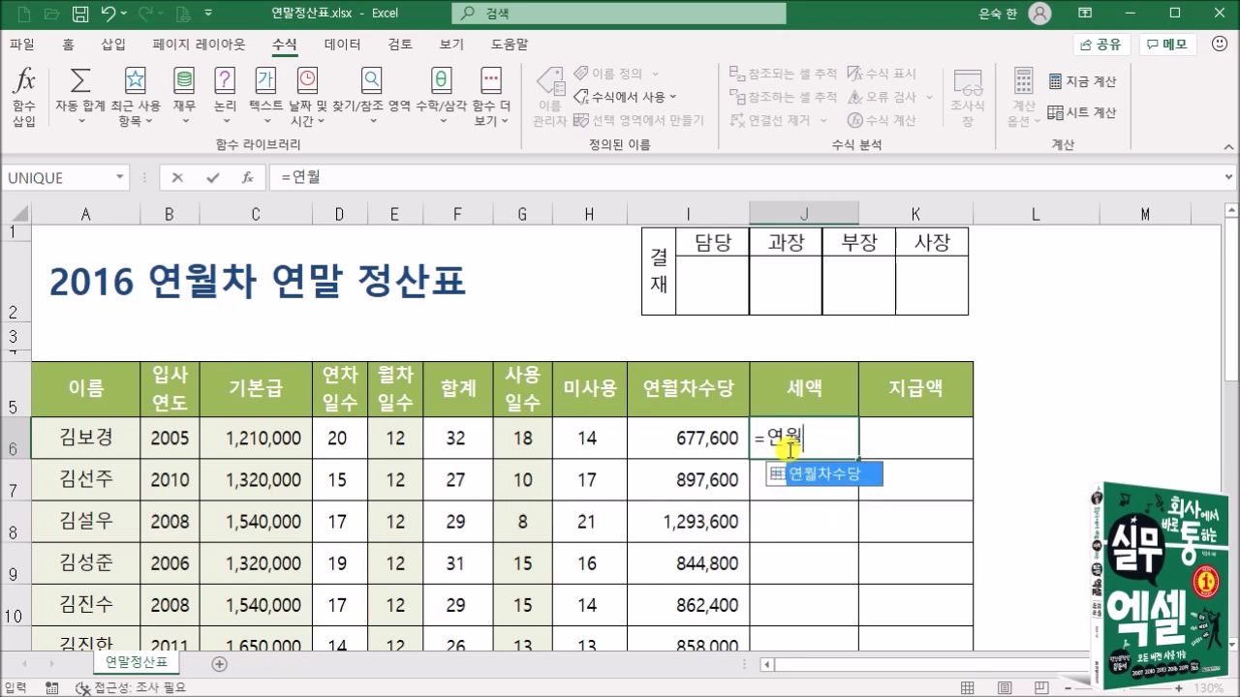
key("Tab")
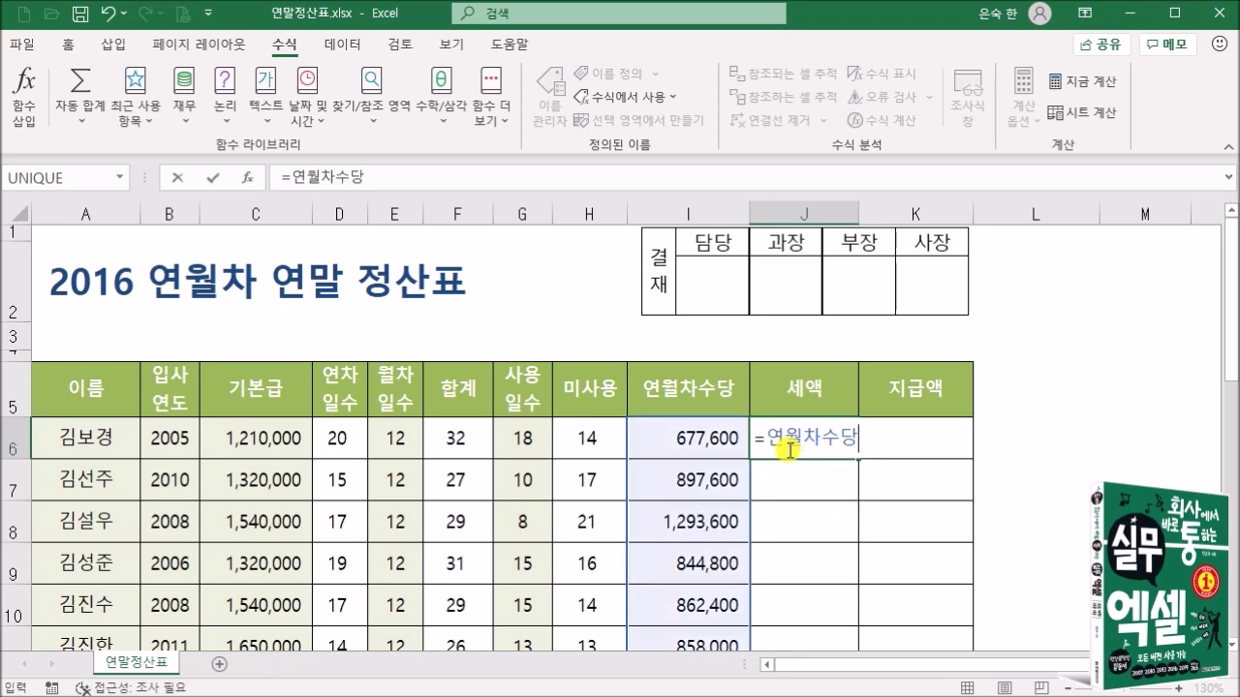
type("*세율")
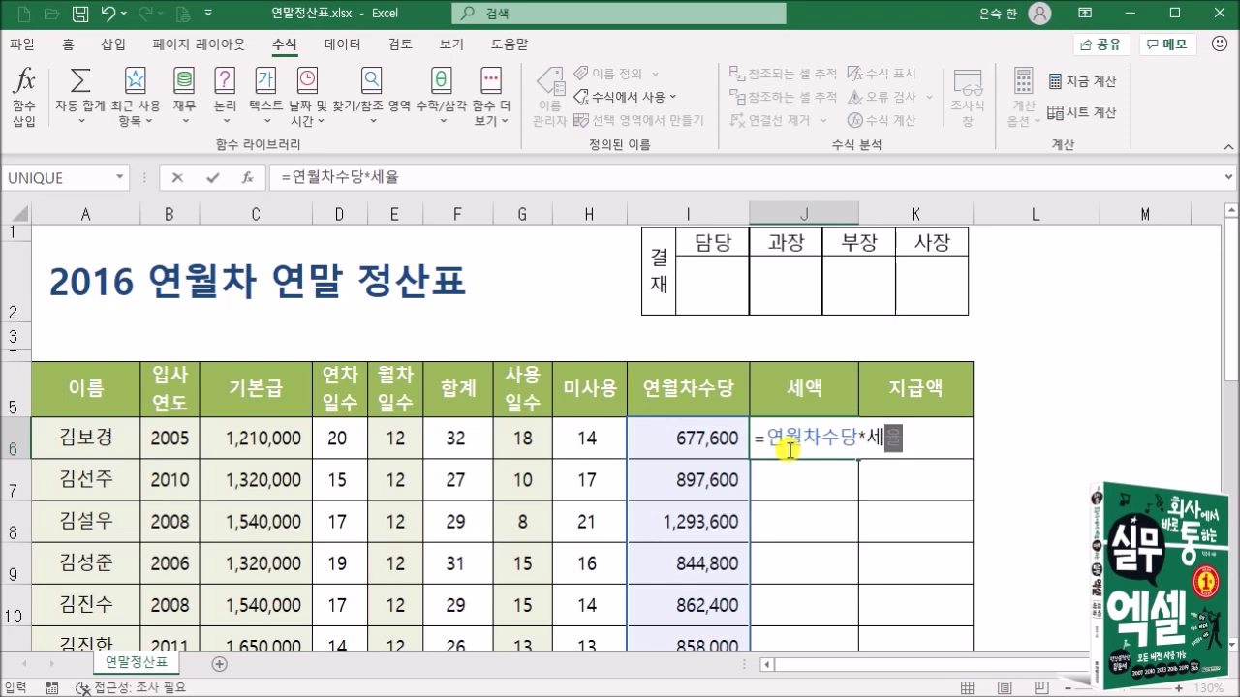
key("Return")
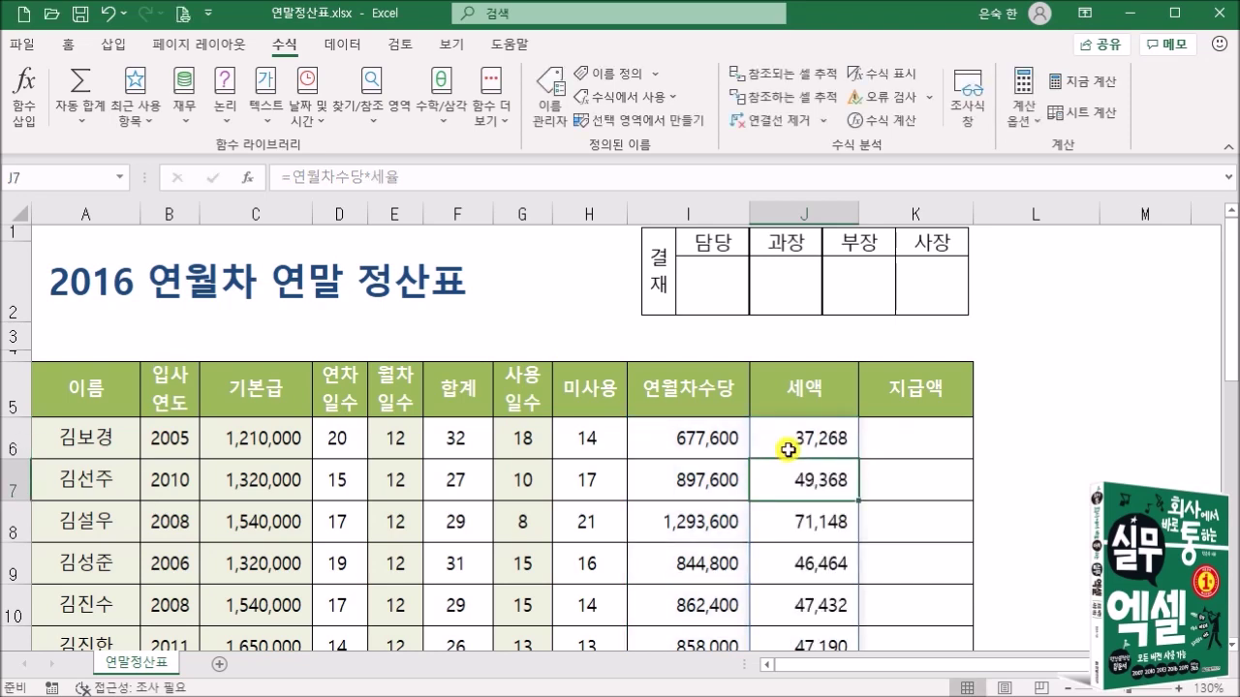
Step: Enter the formula =연월차수당-세액 in K6 to calculate the payment amount in the 지급액 column
key("Up")
key("Right")
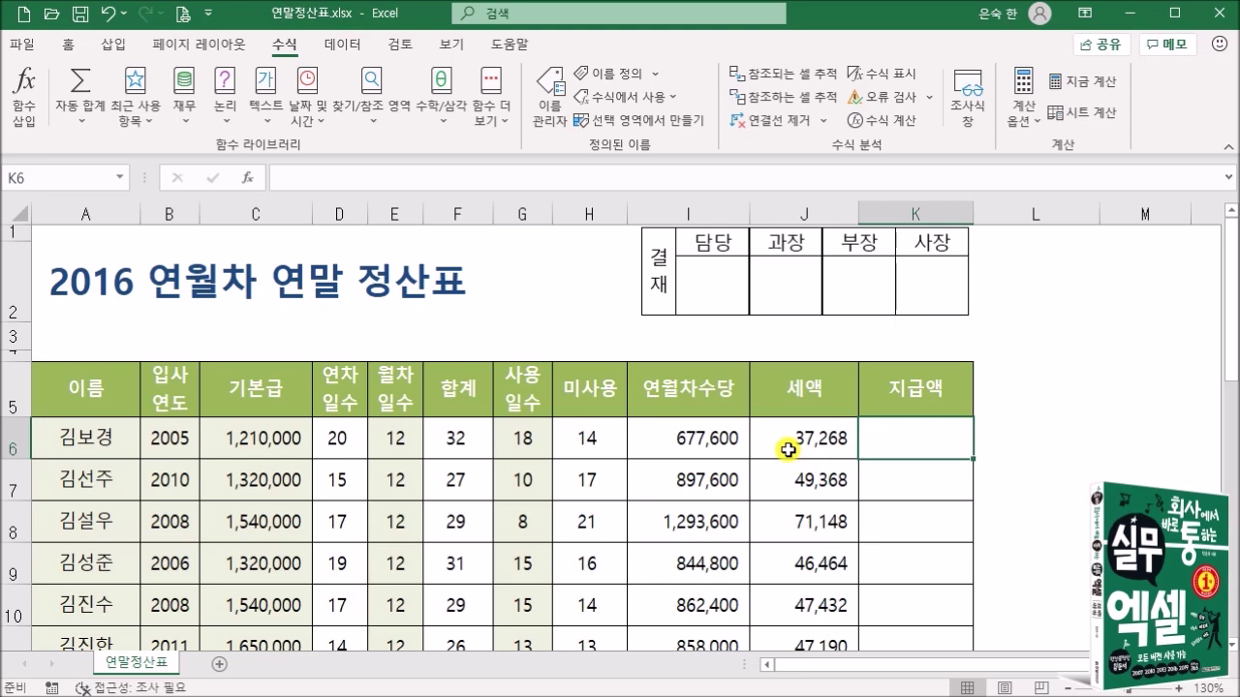
type("=우")
type("연")
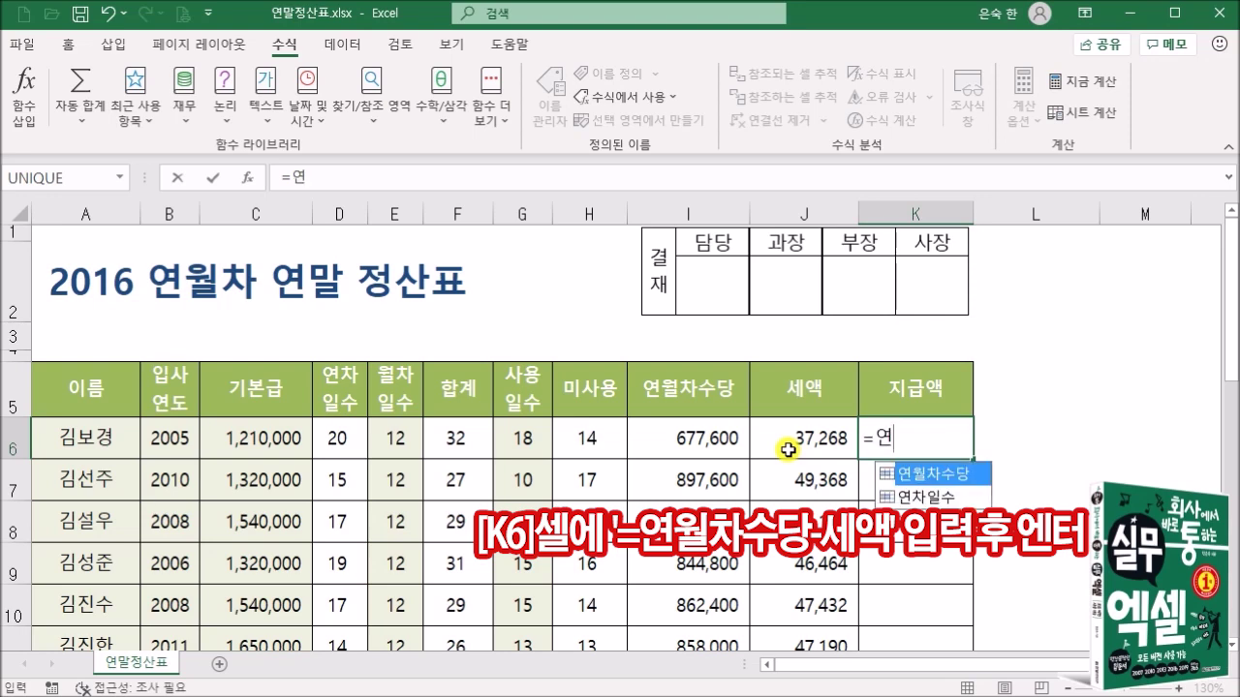
key("Tab")
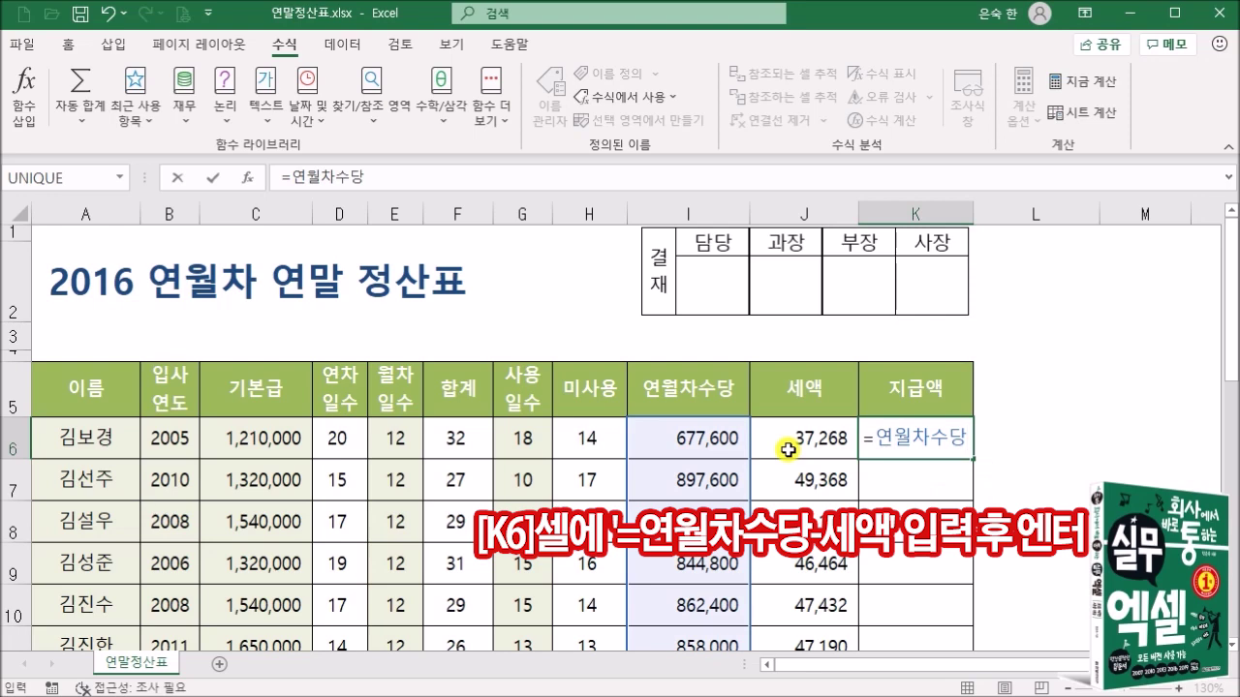
type("-세액")
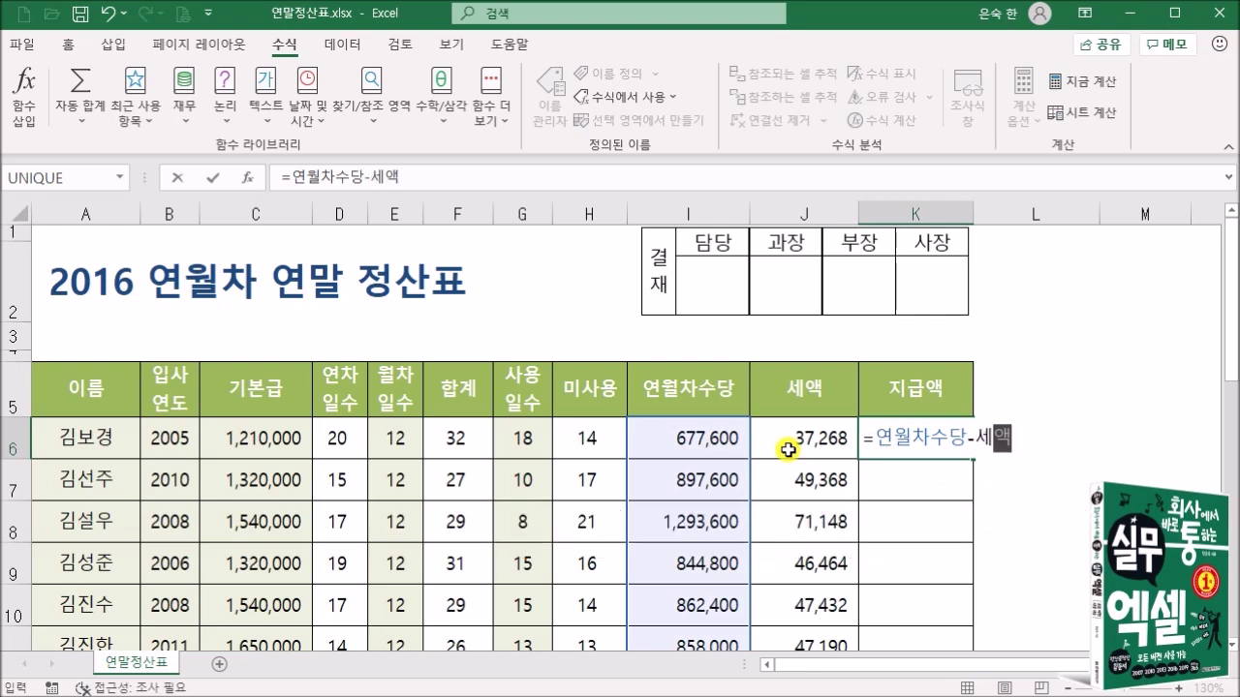
key("Return")
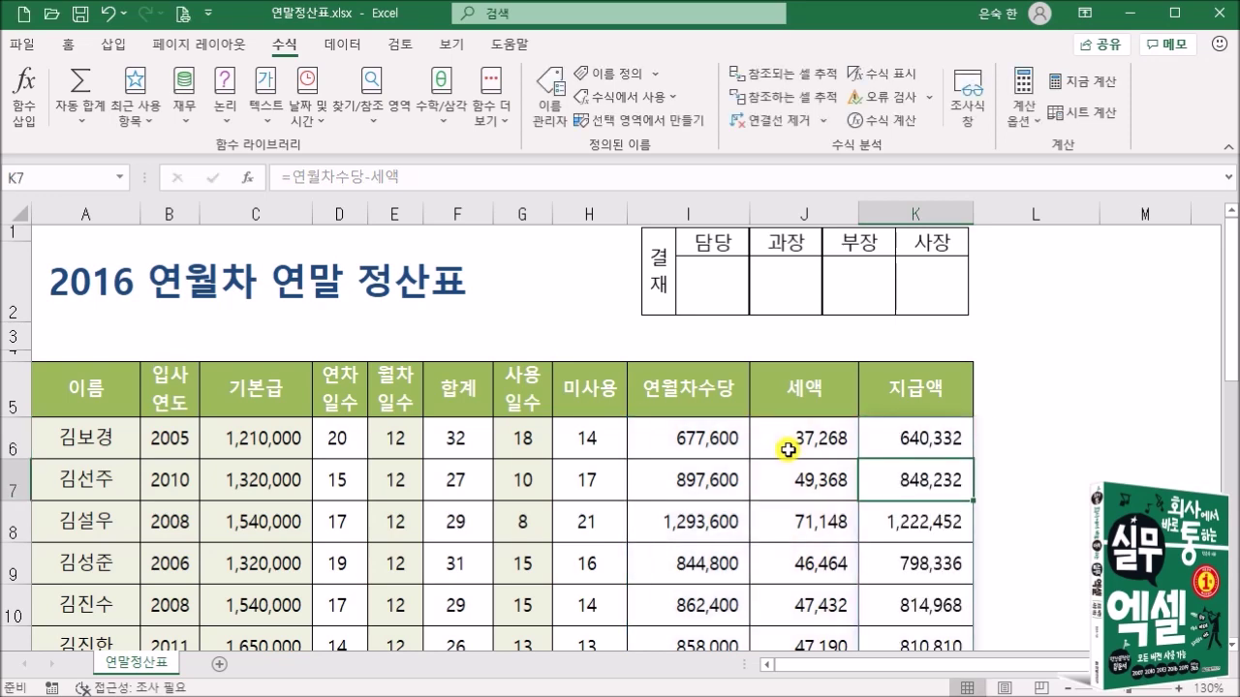